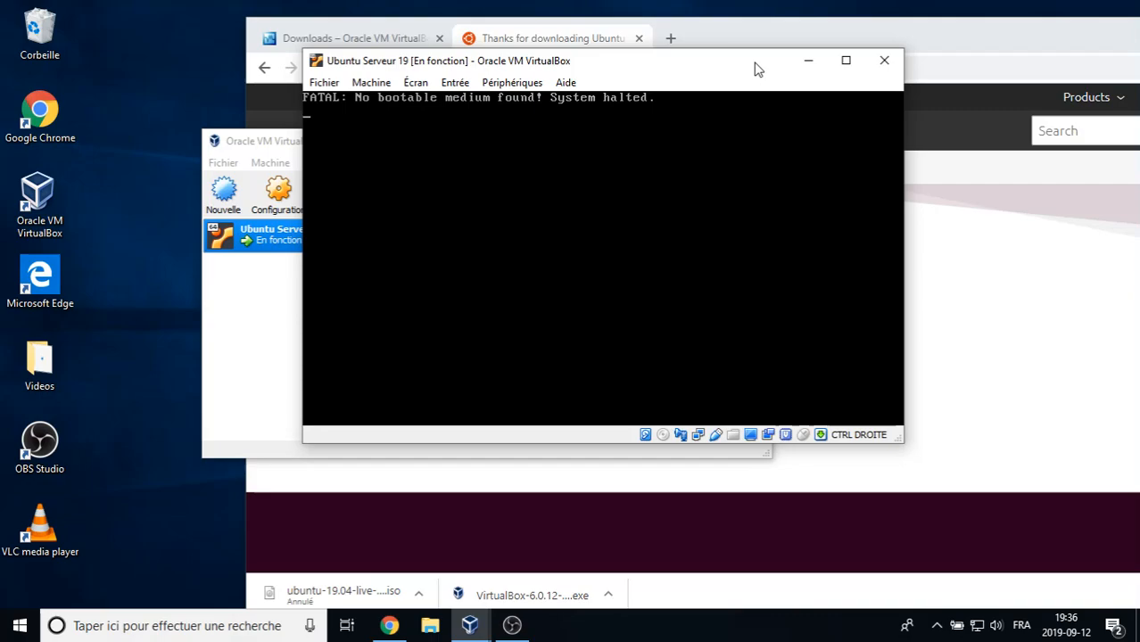
- Power off the Ubuntu Serveur 19 virtual machine and start it again, dismissing the keyboard capture notice
left_click_drag(722, 63, 785, 91)
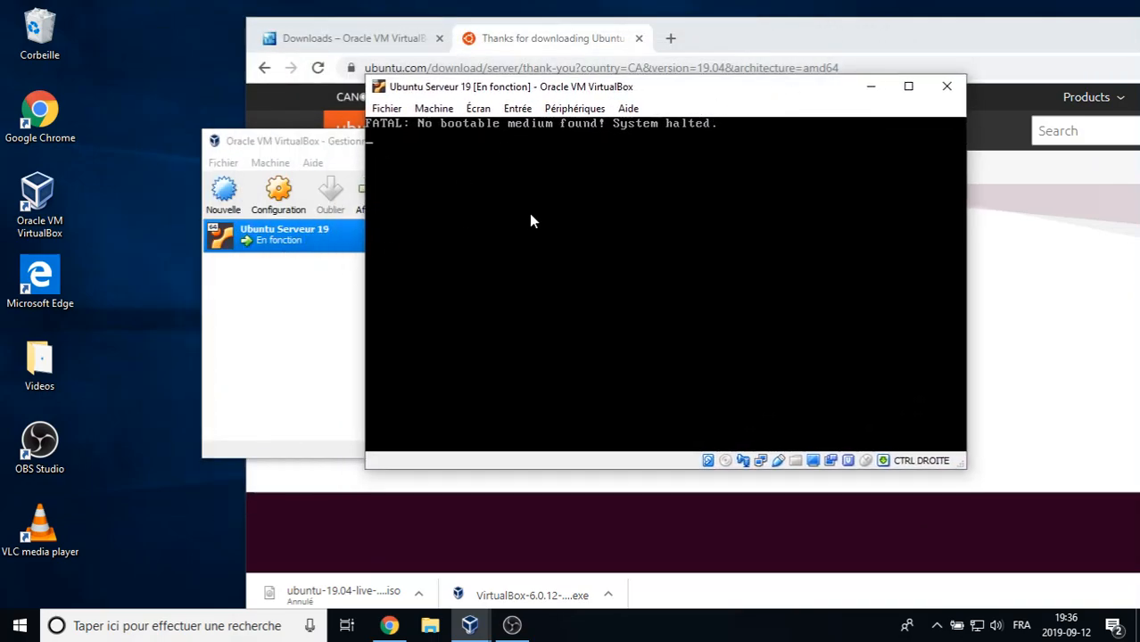
left_click(947, 87)
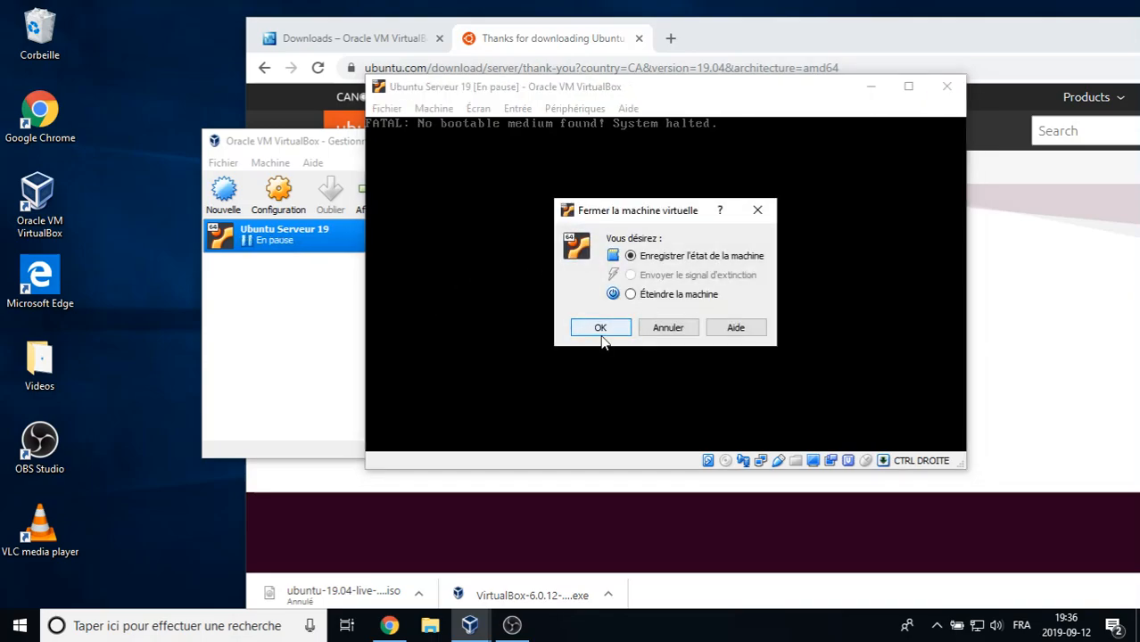
left_click(631, 294)
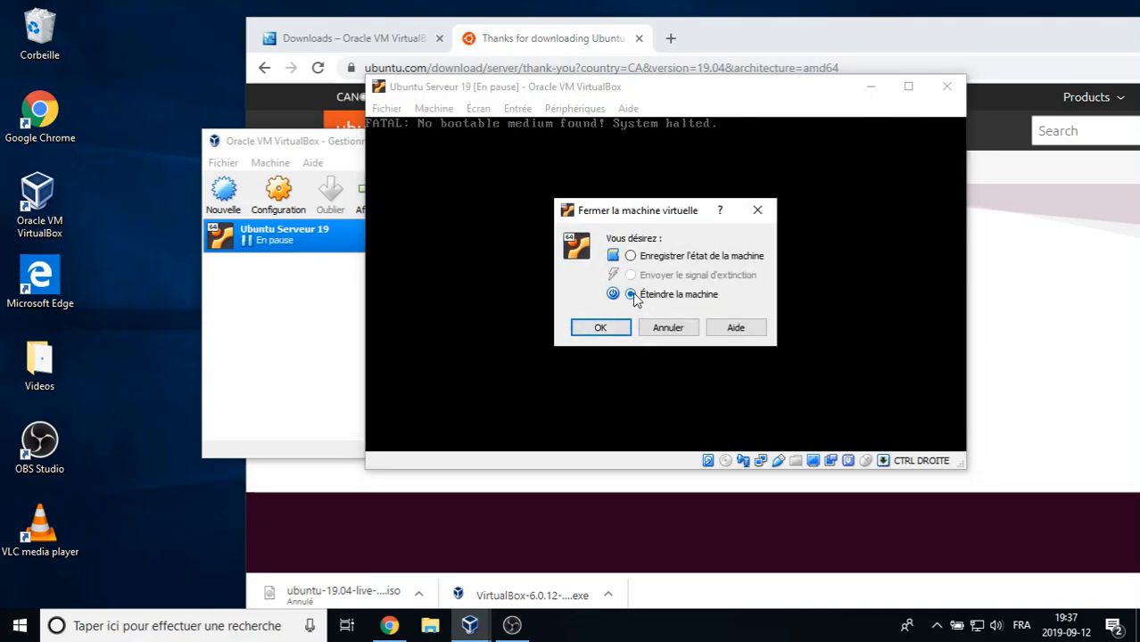
left_click(607, 332)
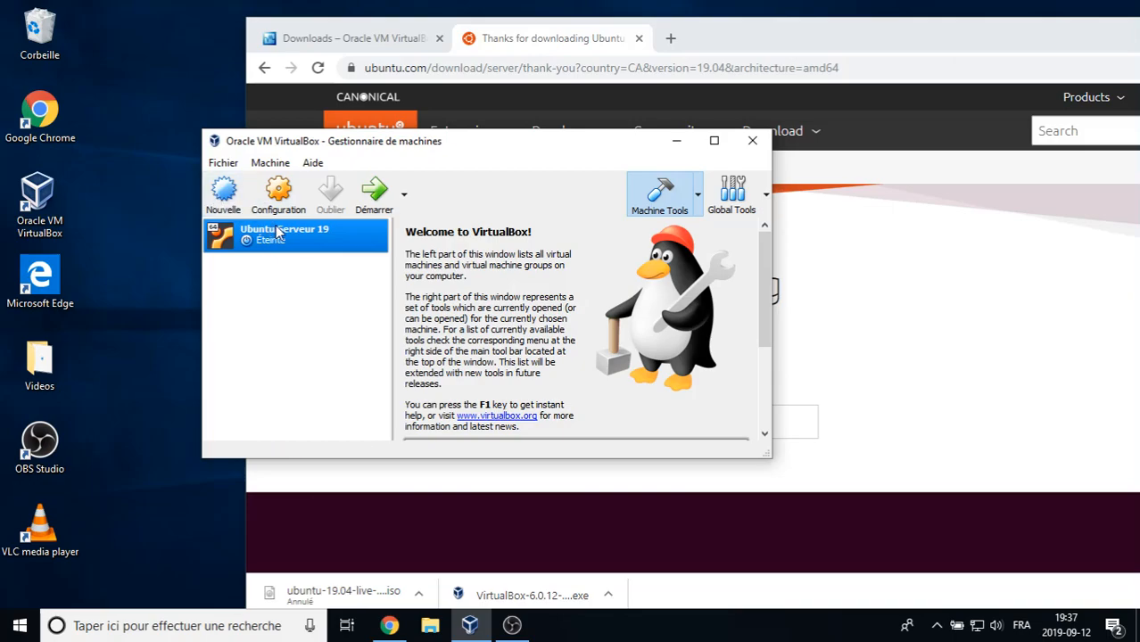
left_click(369, 200)
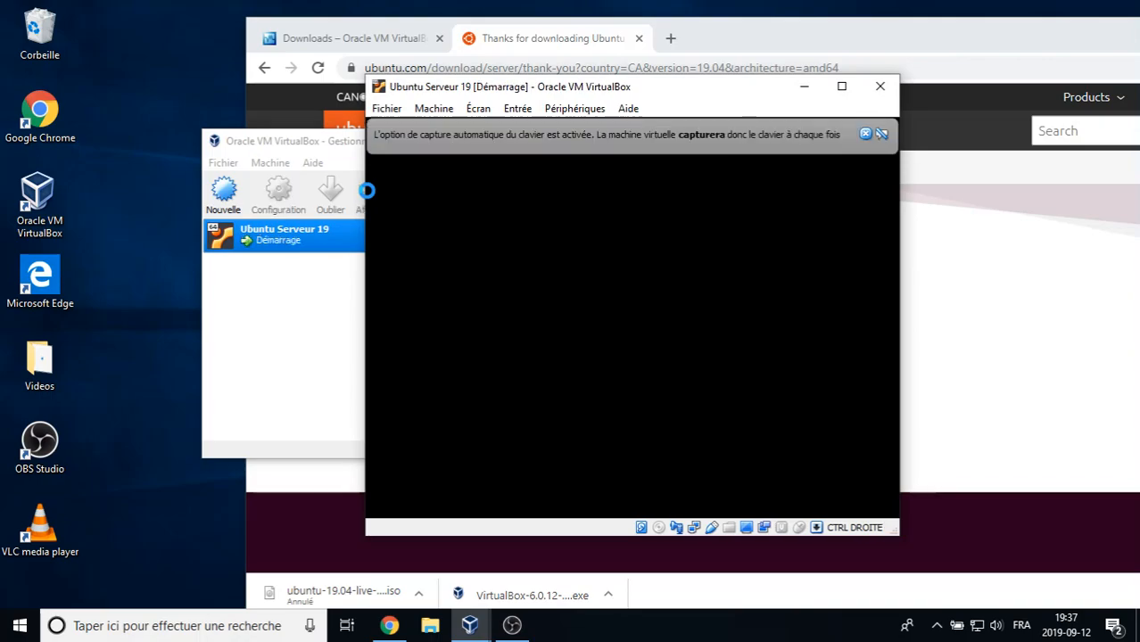
left_click(865, 133)
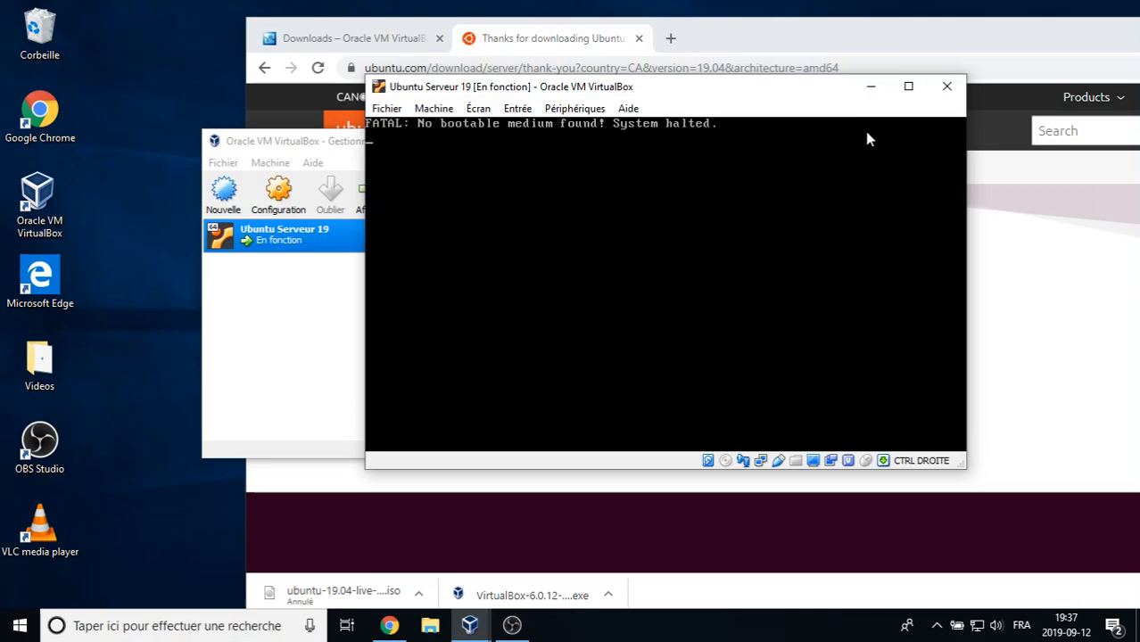
- Open the file chooser for loading an existing disk image into the virtual machine's optical drive
left_click(436, 108)
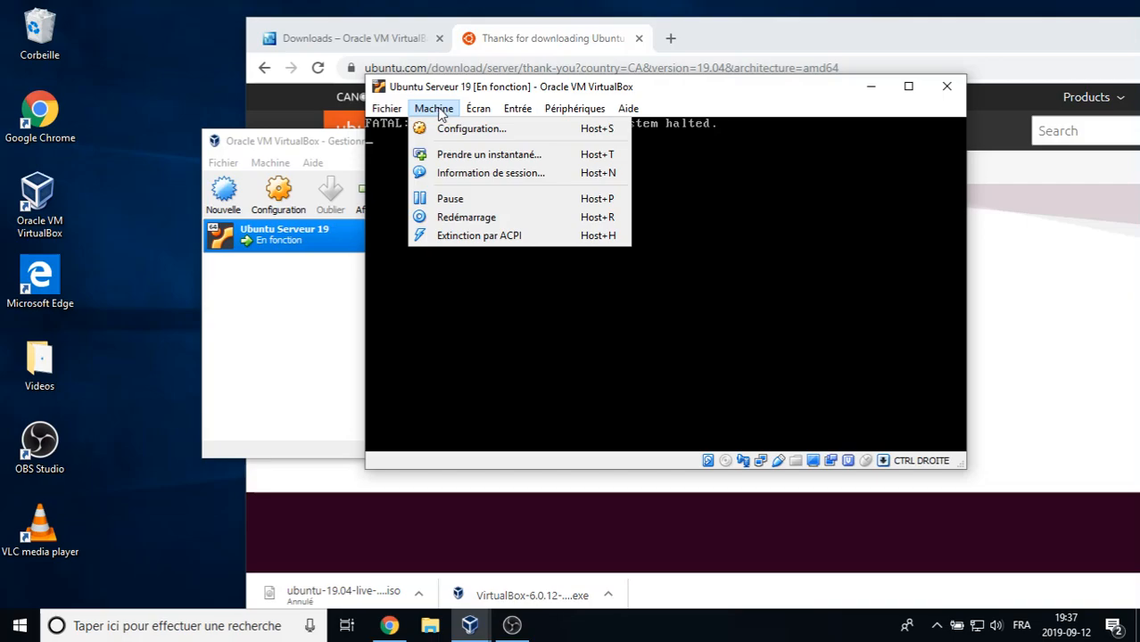
mouse_move(552, 109)
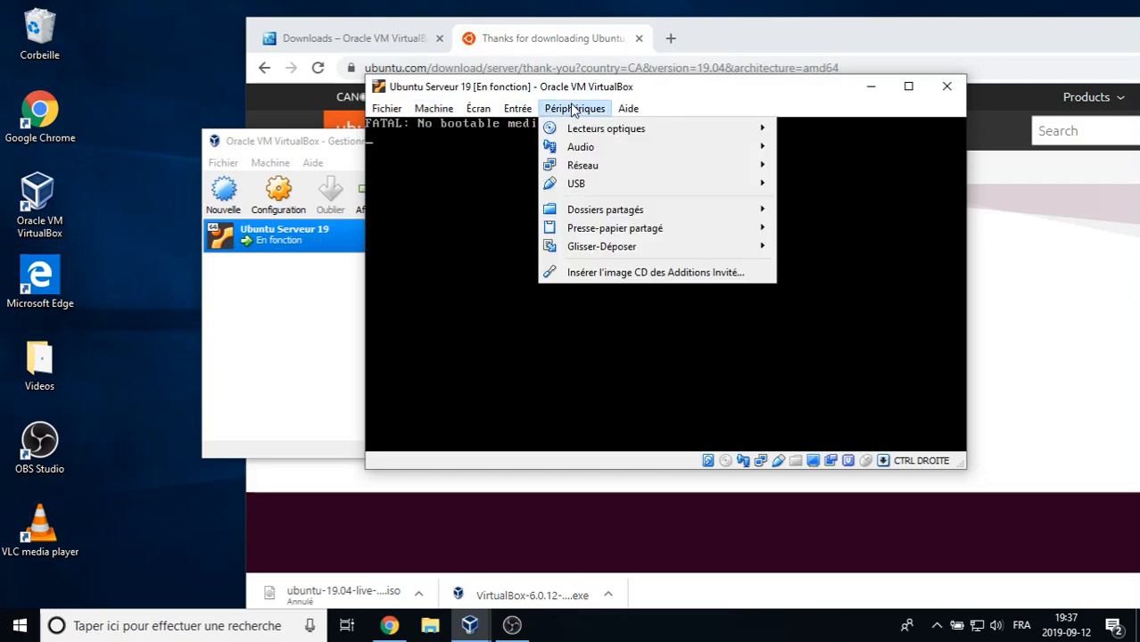
left_click(573, 109)
left_click_drag(575, 89, 574, 129)
left_click(434, 146)
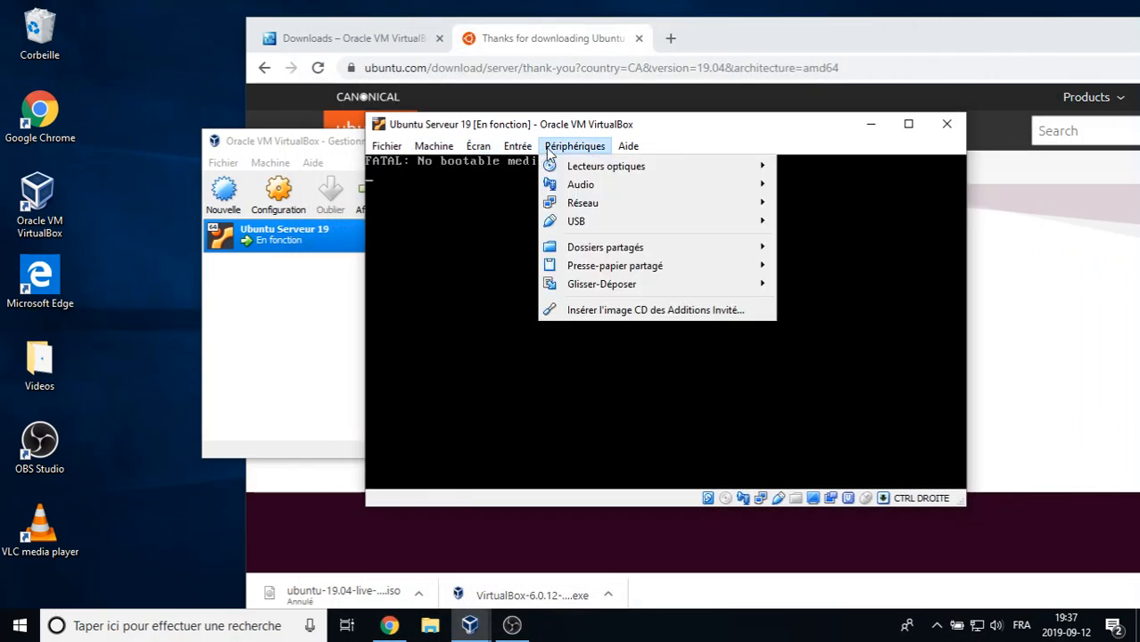
mouse_move(605, 176)
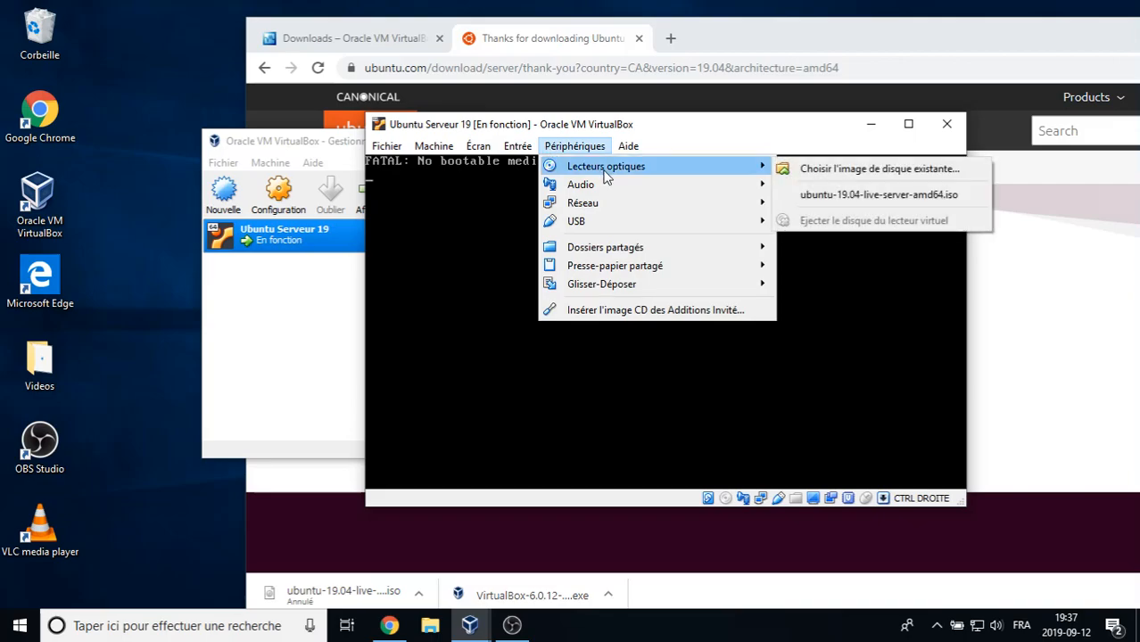
left_click(822, 170)
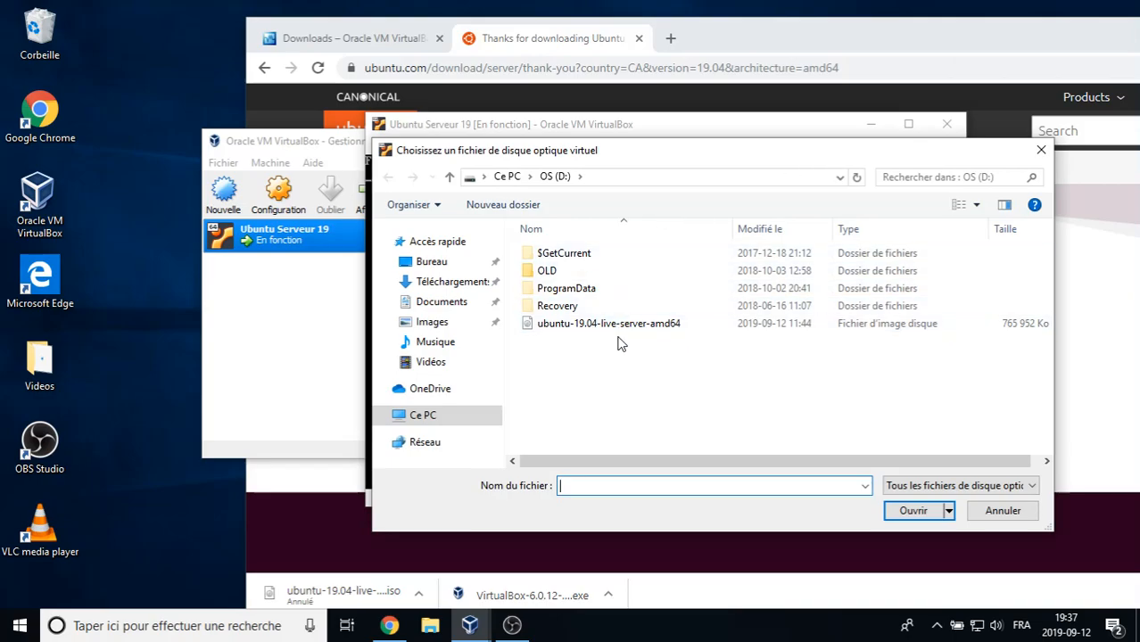
- Switch to the browser, return to the Ubuntu Server download page, and come back to the optical disk file chooser
left_click(698, 34)
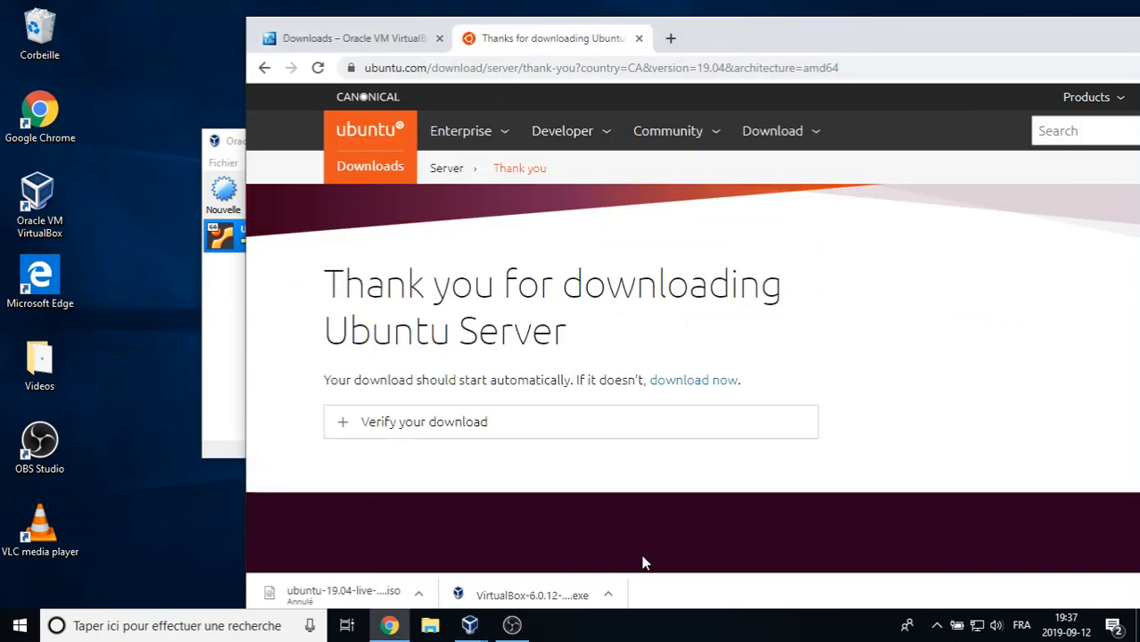
left_click(265, 68)
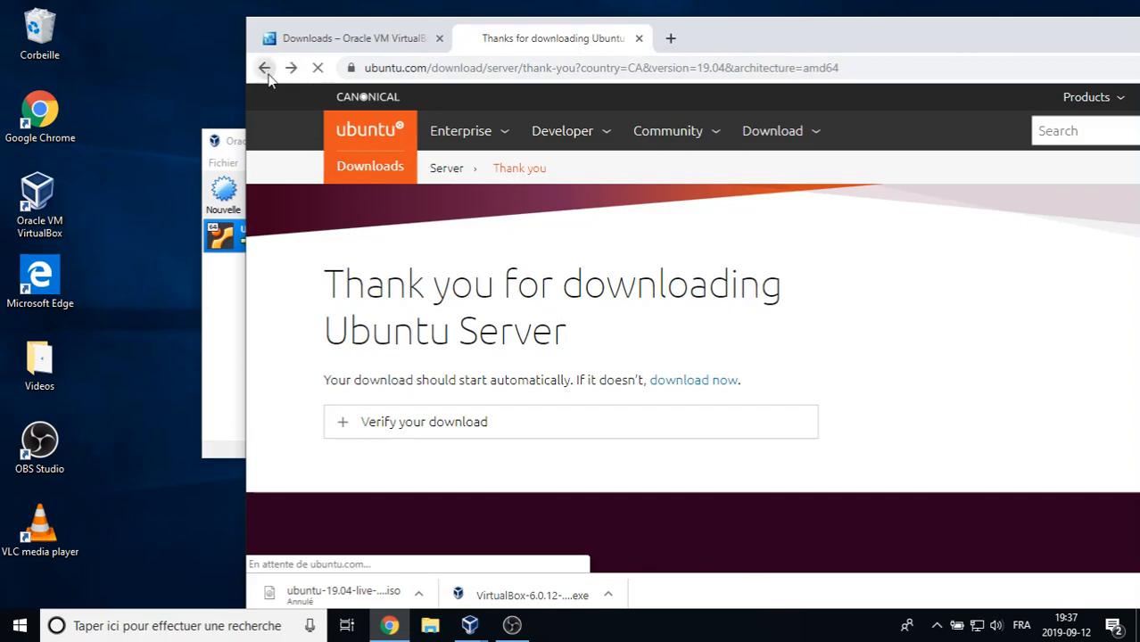
left_click(512, 625)
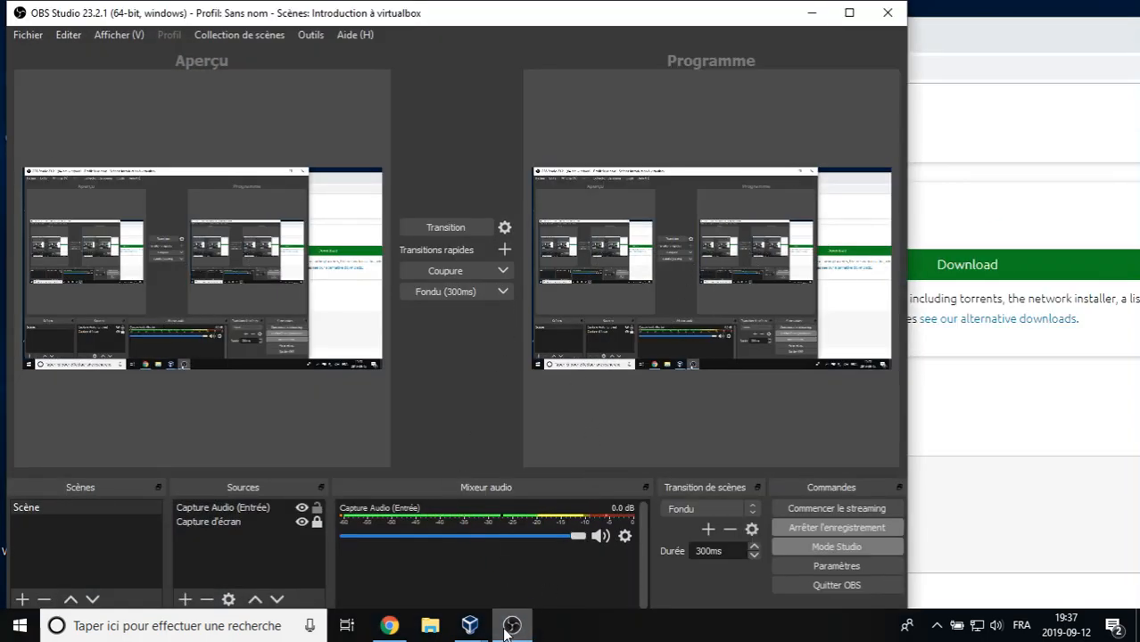
left_click(506, 628)
mouse_move(467, 624)
left_click(517, 557)
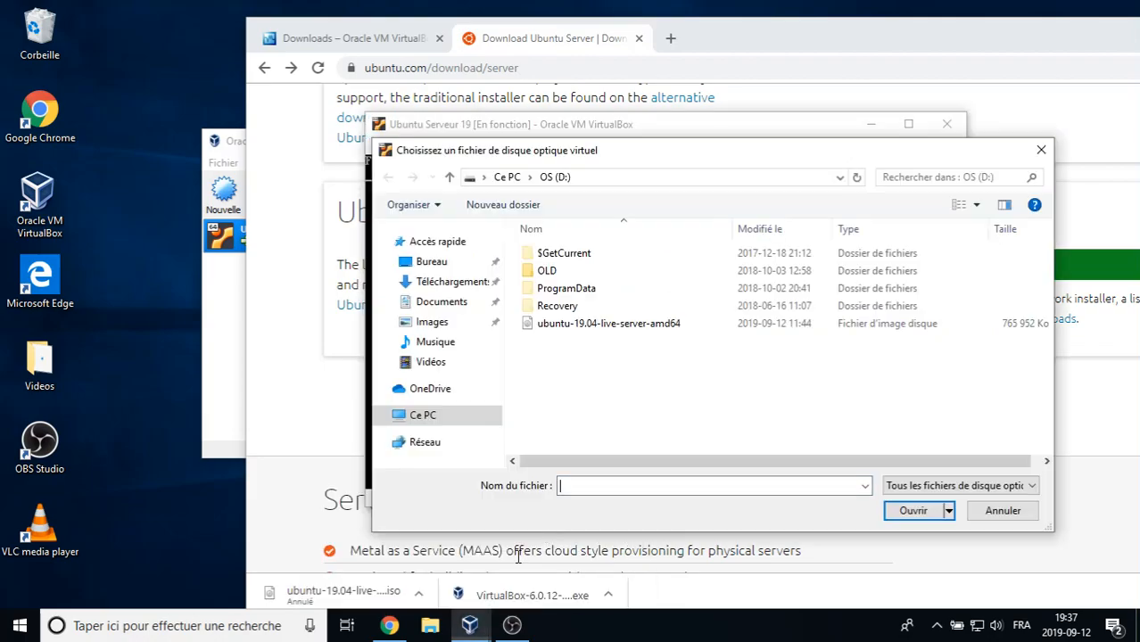
- Load the ubuntu-19.04-live-server-amd64 image into the optical drive and check that it is attached
left_click(610, 327)
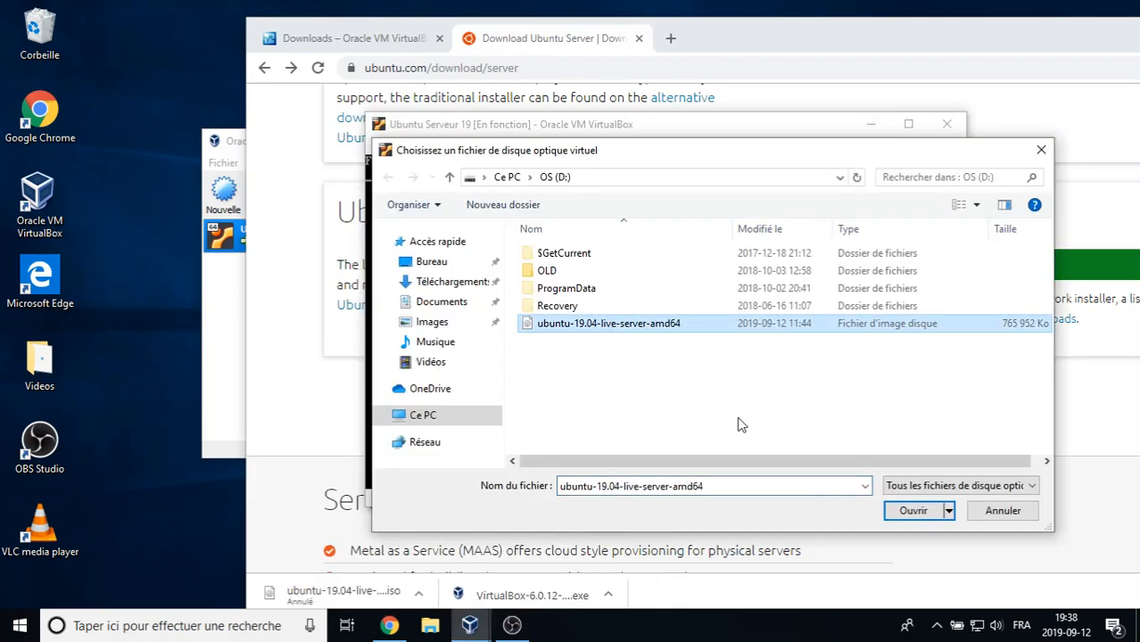
left_click(912, 511)
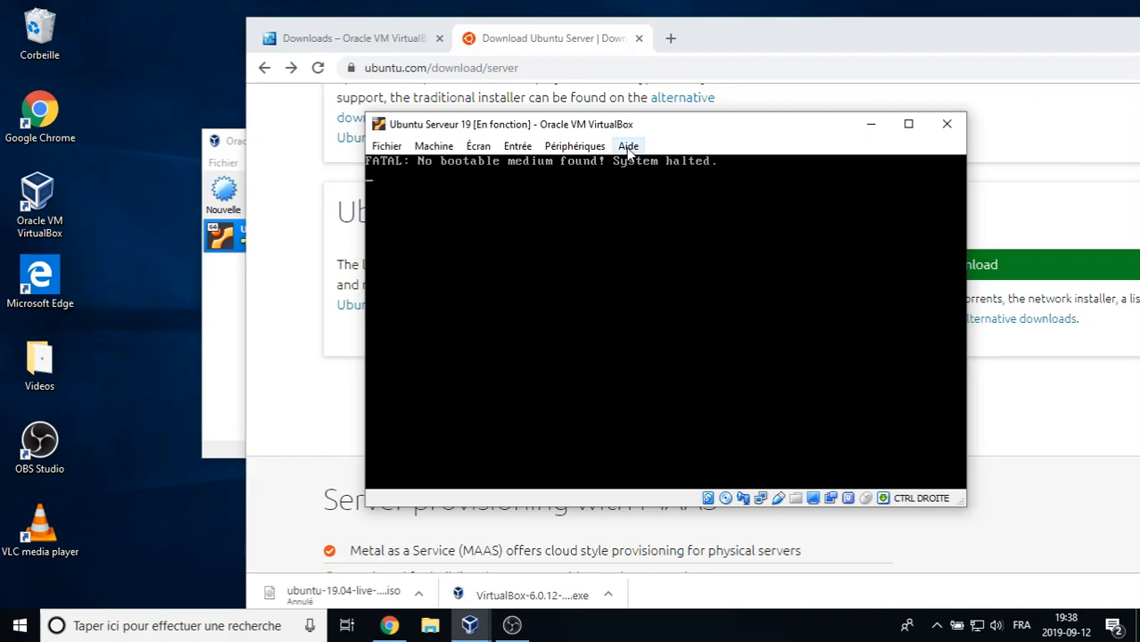
left_click(574, 145)
mouse_move(598, 171)
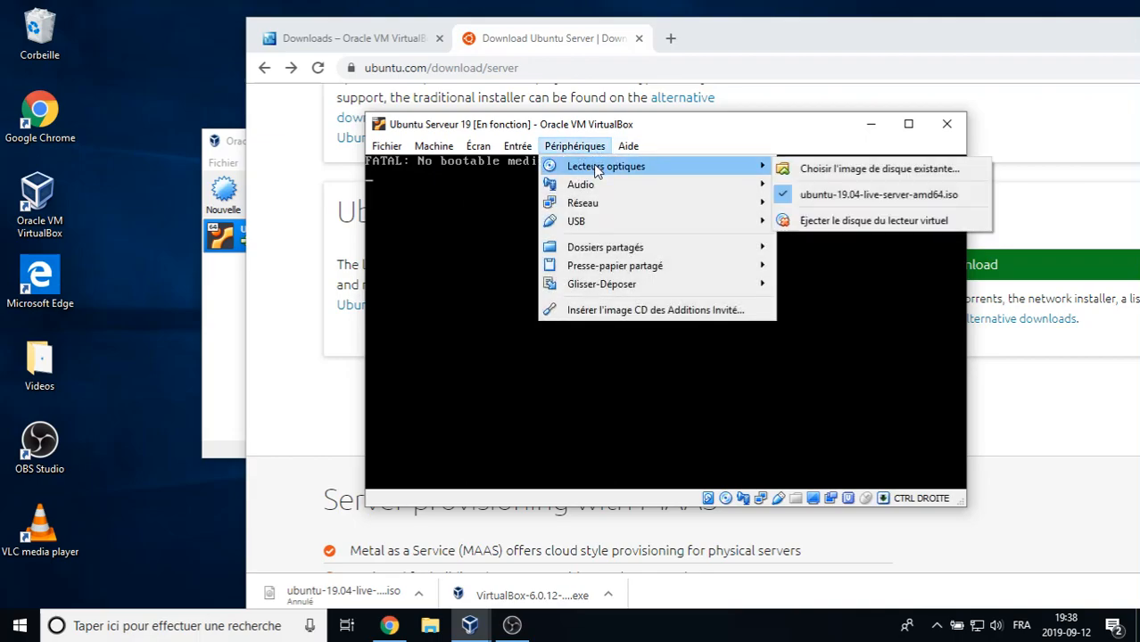
left_click(450, 213)
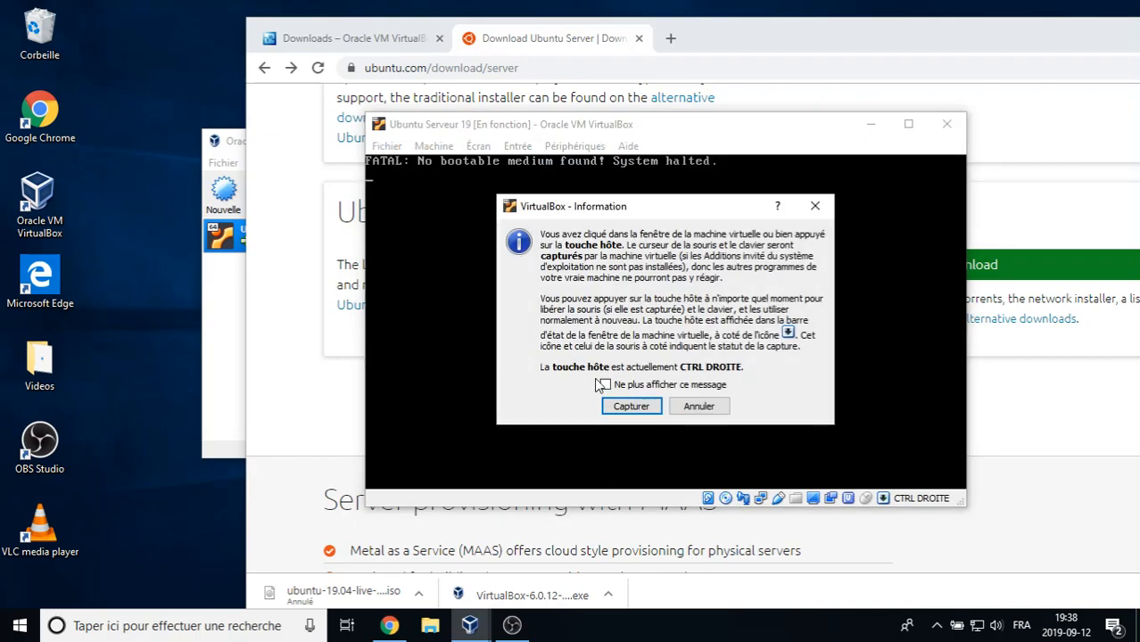
key("Return")
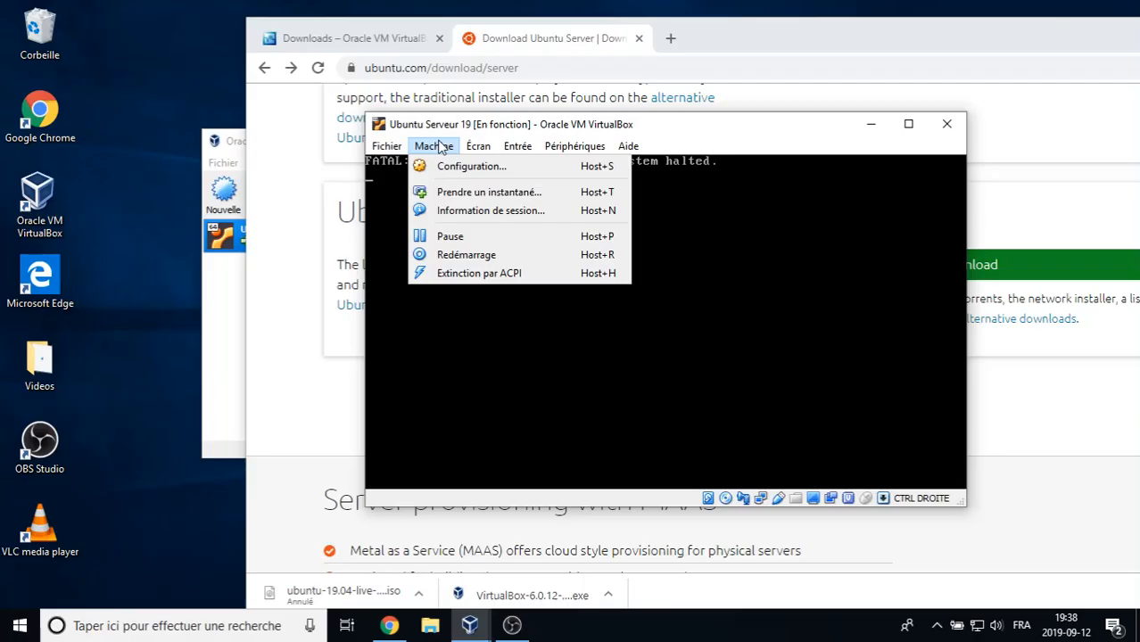
left_click(437, 146)
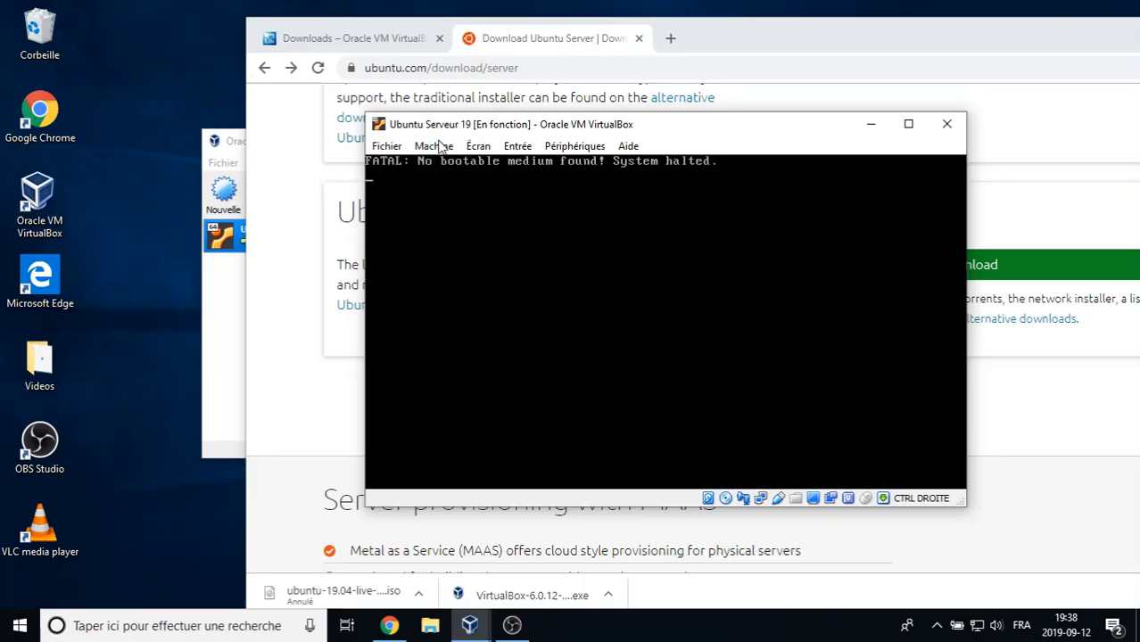
left_click(435, 146)
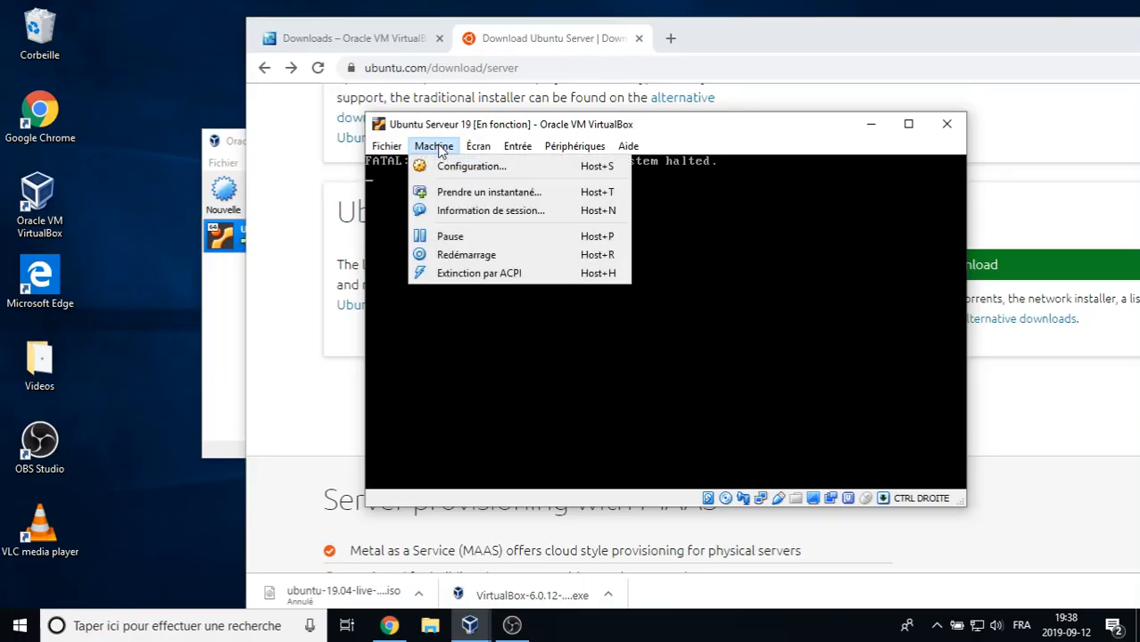
left_click(458, 132)
left_click(462, 110)
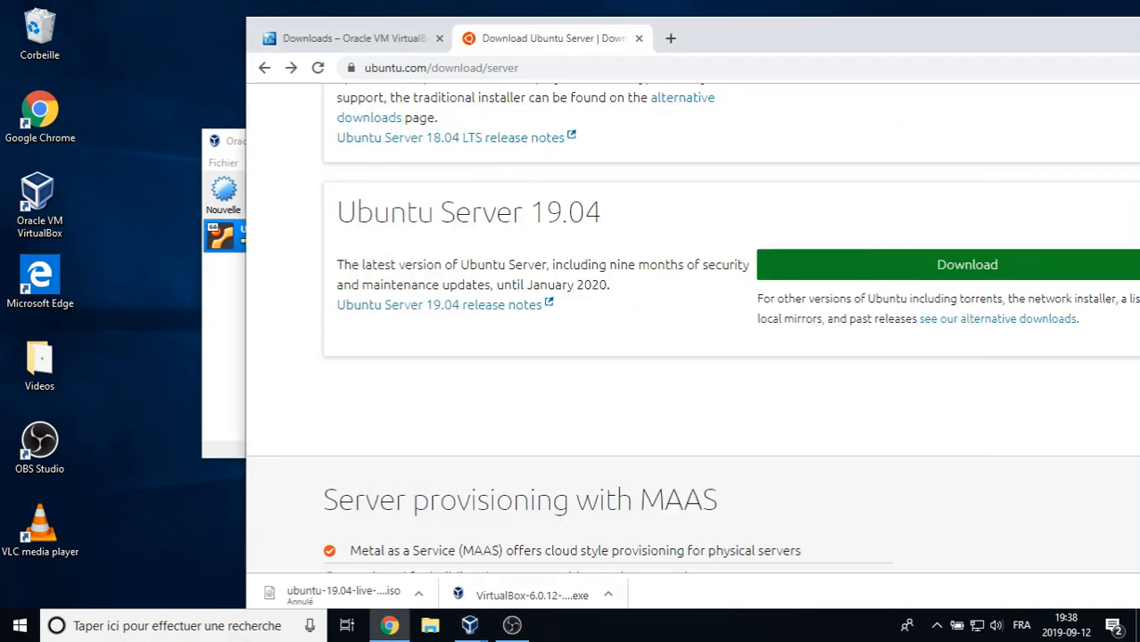
left_click(512, 625)
left_click(501, 628)
left_click(468, 627)
left_click(523, 585)
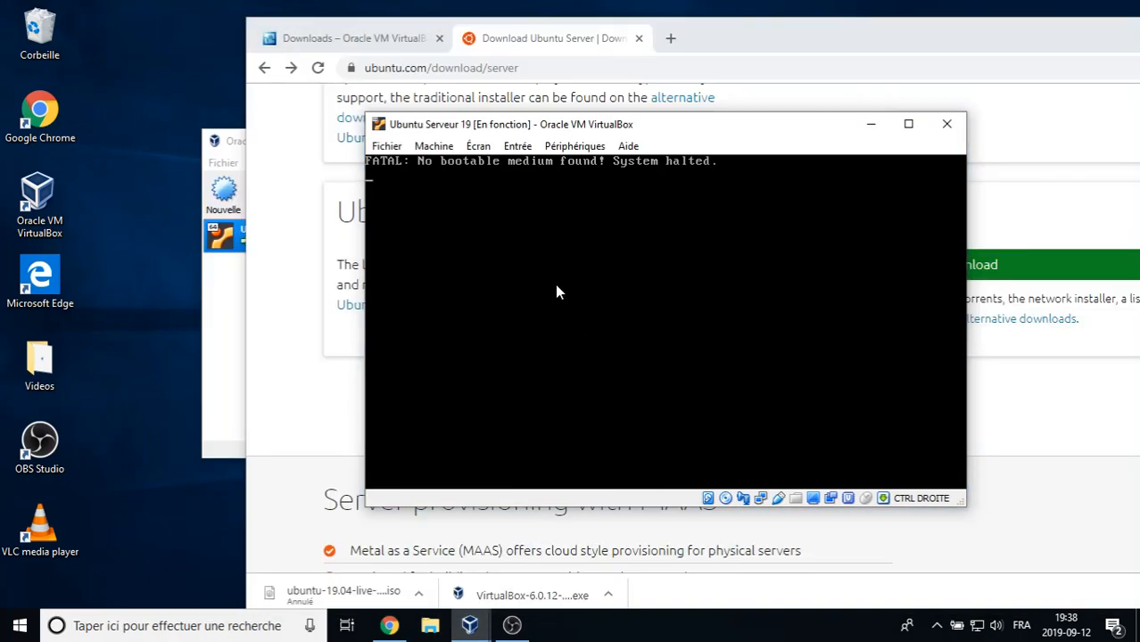
- Restart the virtual machine so it boots from the Ubuntu image, and dismiss the mouse integration notice
left_click(437, 146)
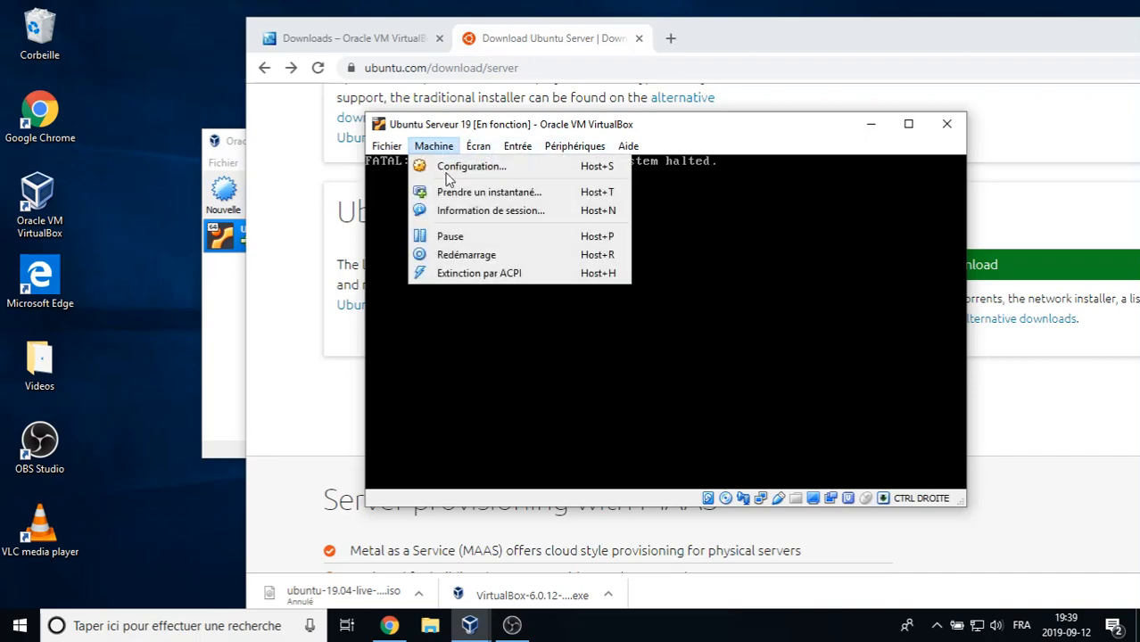
left_click(453, 255)
left_click(631, 377)
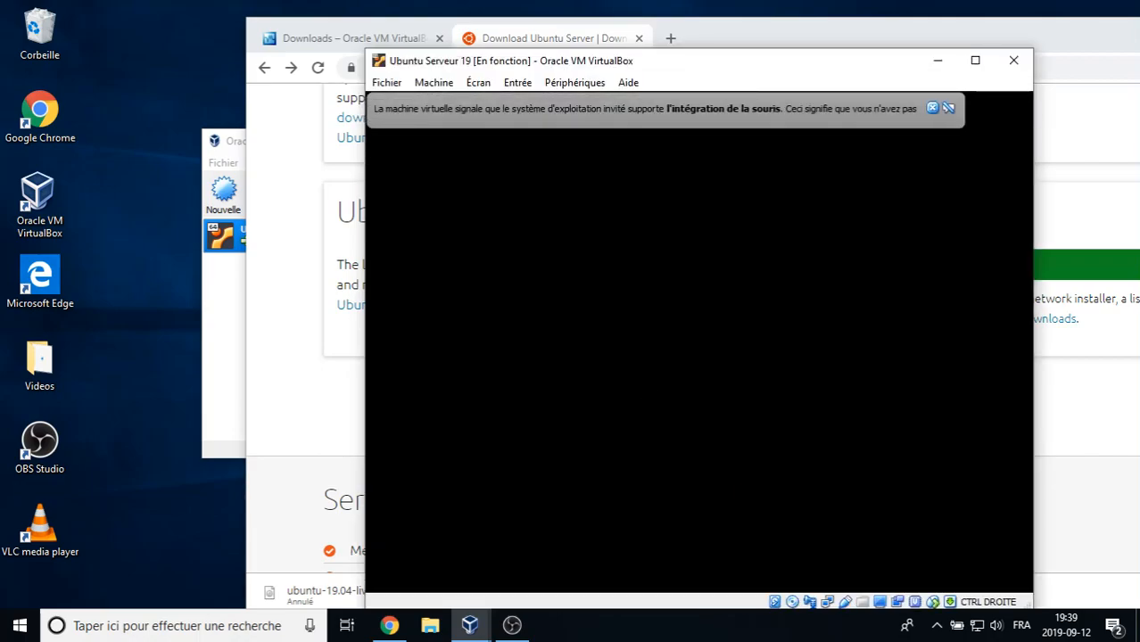
left_click(933, 108)
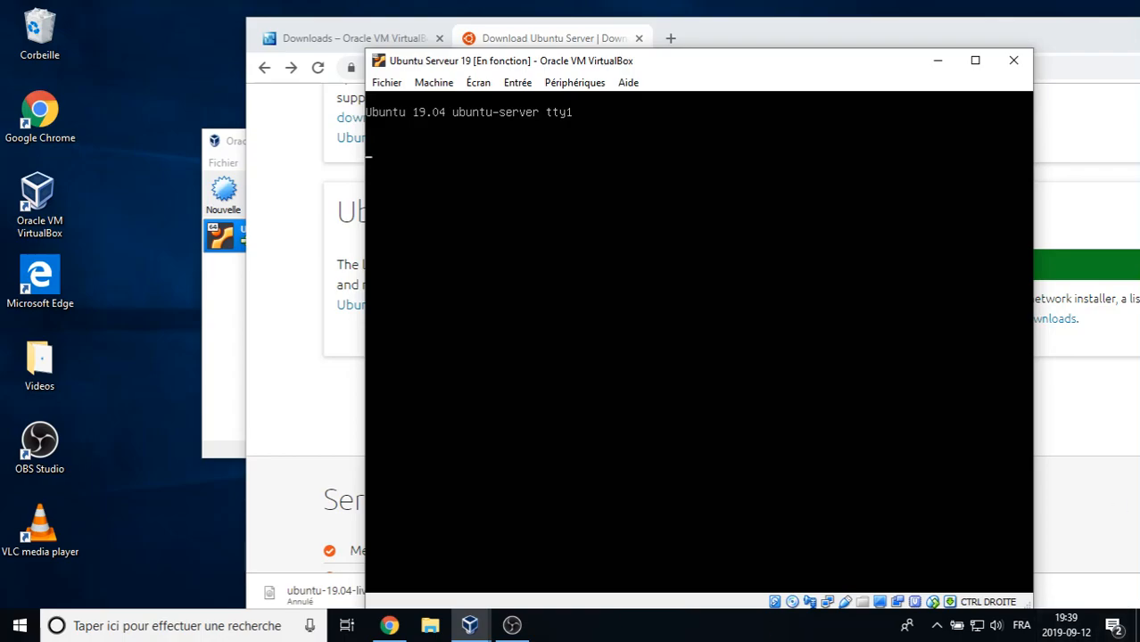
left_click(513, 632)
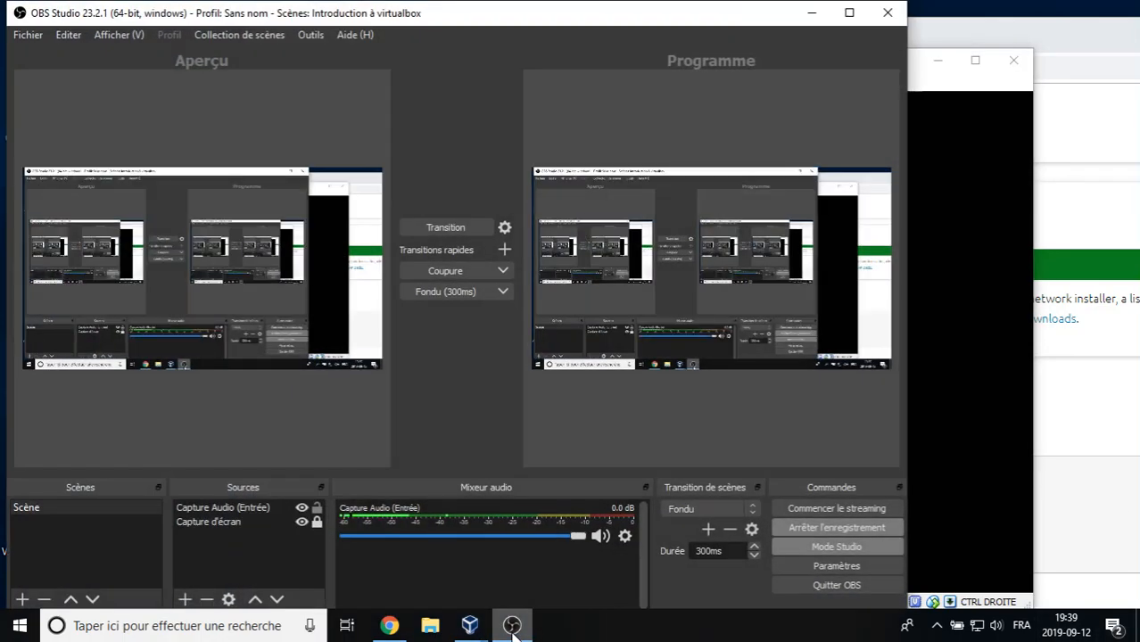
left_click(513, 631)
left_click(513, 632)
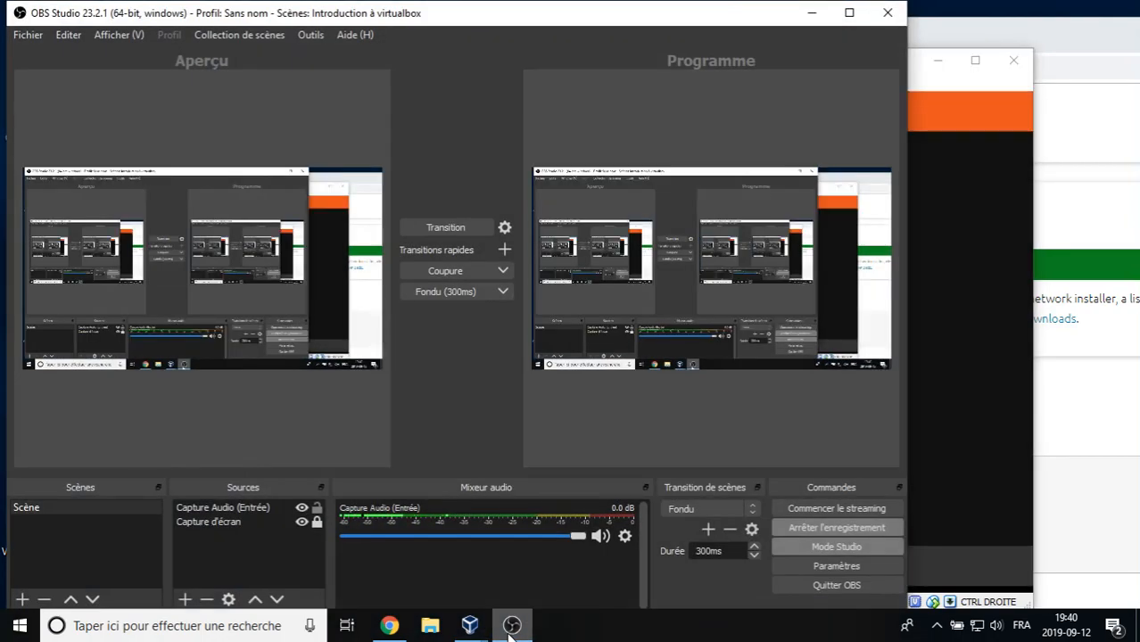
left_click(511, 627)
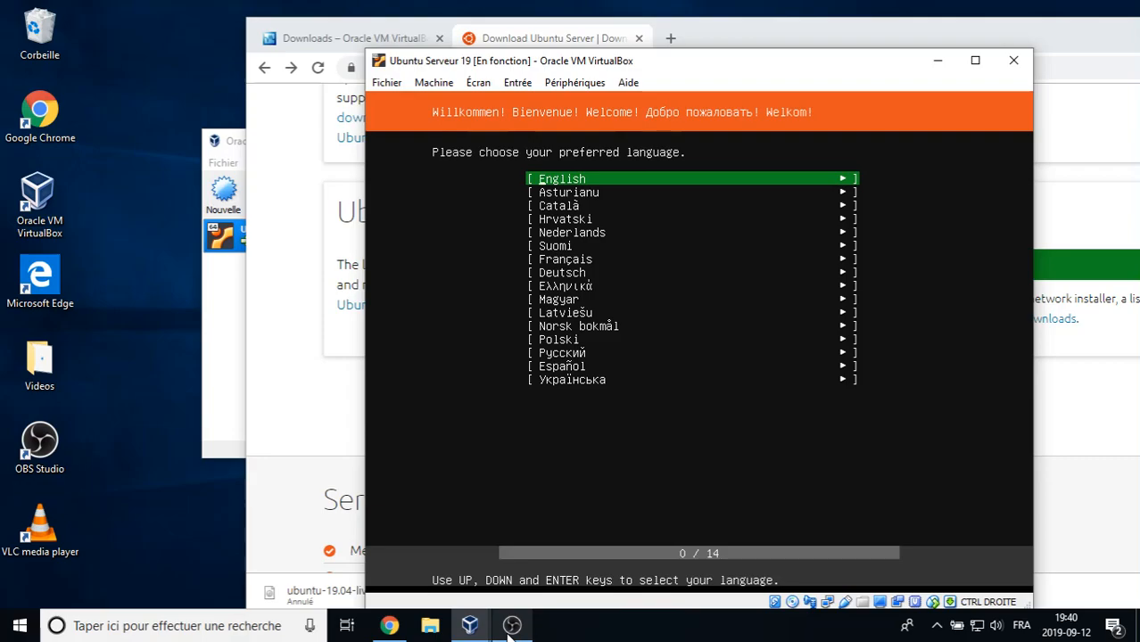
- Choose English as the installer language, continue without updating, and accept the English (US) keyboard layout and variant
key("Return")
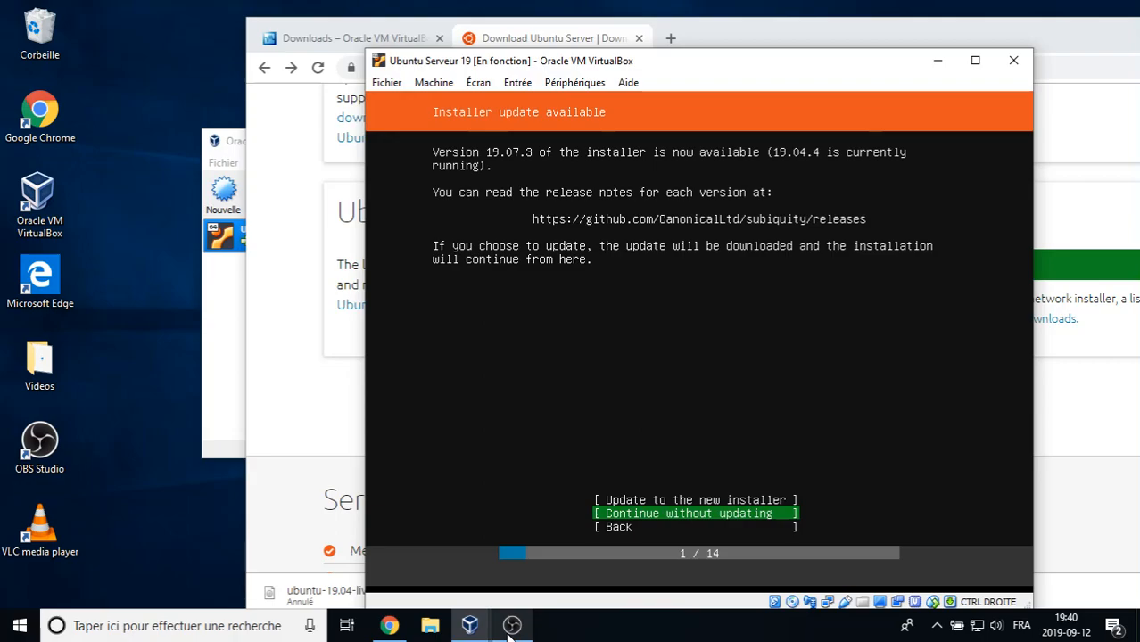
key("Return")
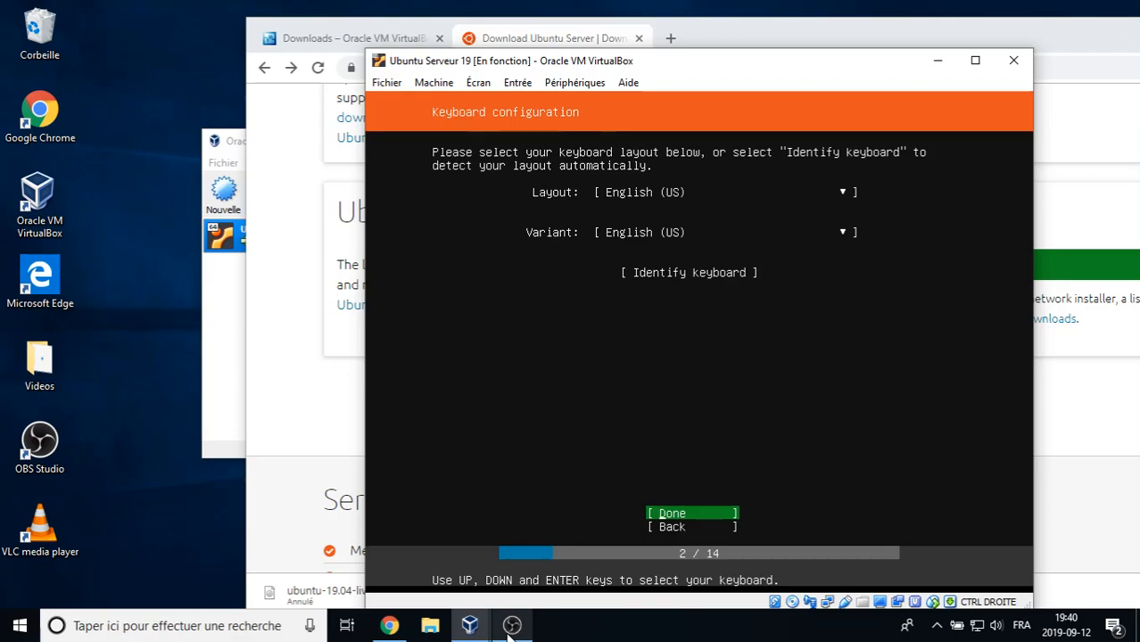
key("Return")
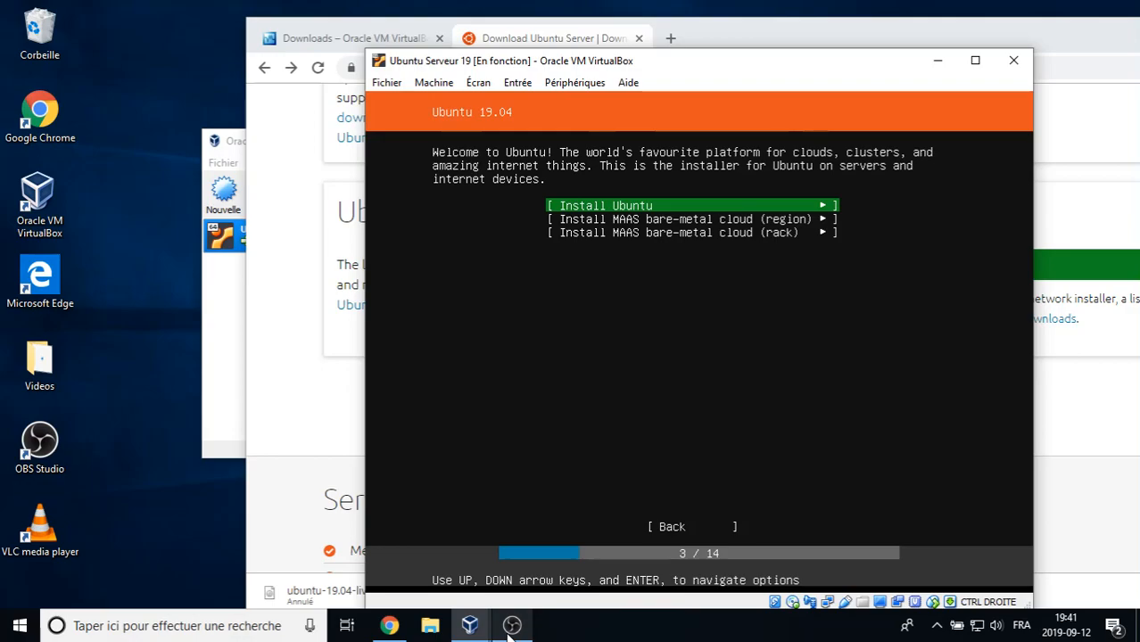
- Choose Install Ubuntu and accept the default DHCP network connection on enp0s3
key("Return")
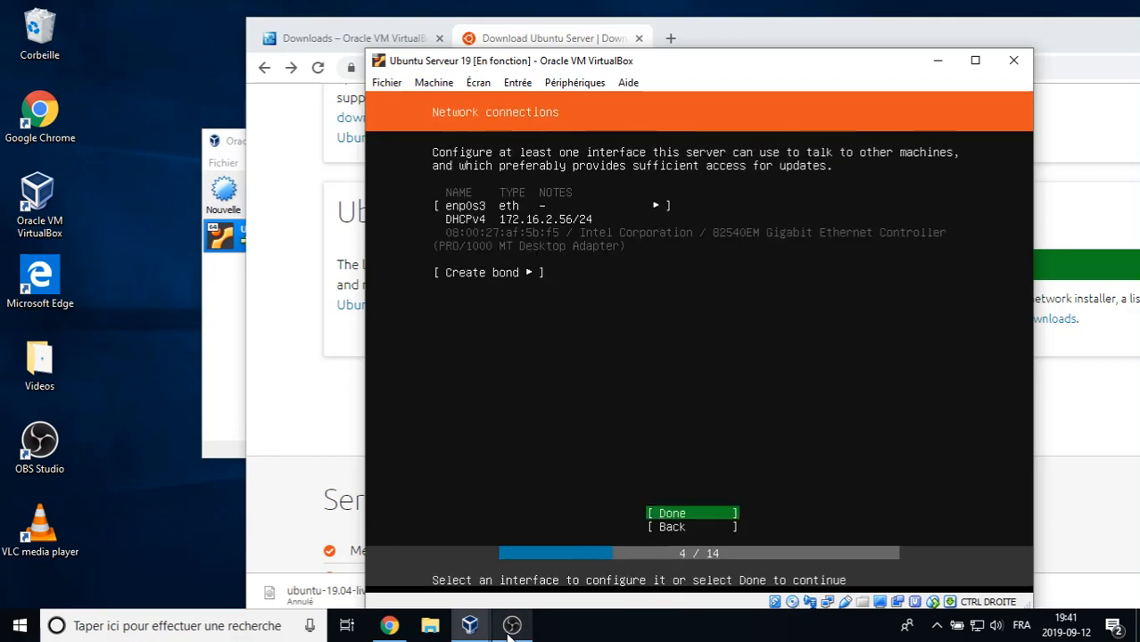
key("Return")
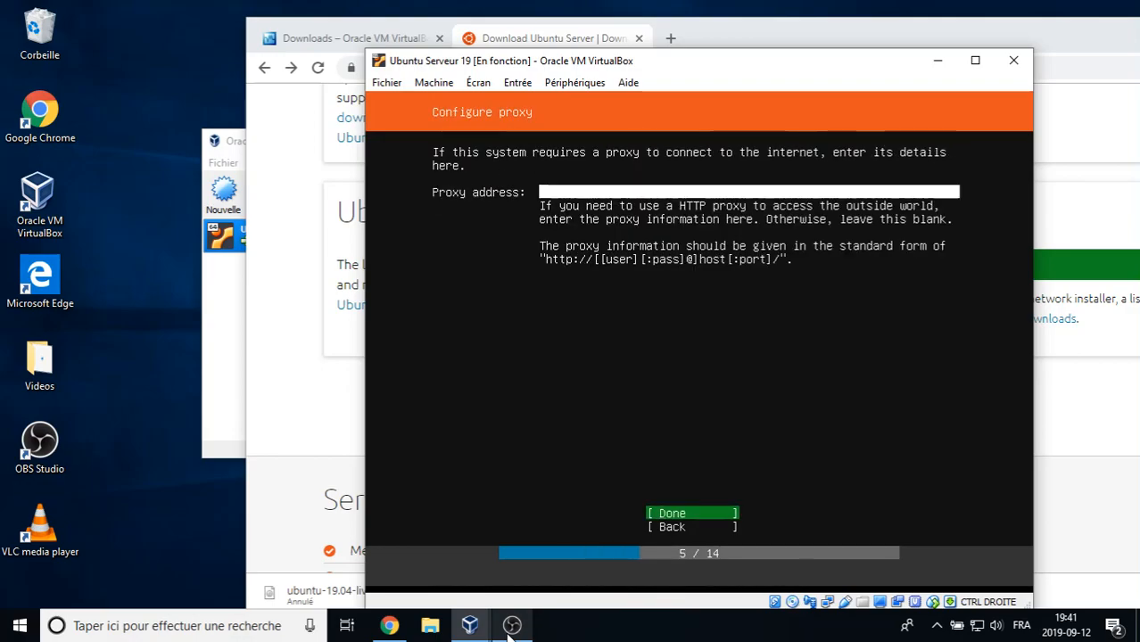
key("Return")
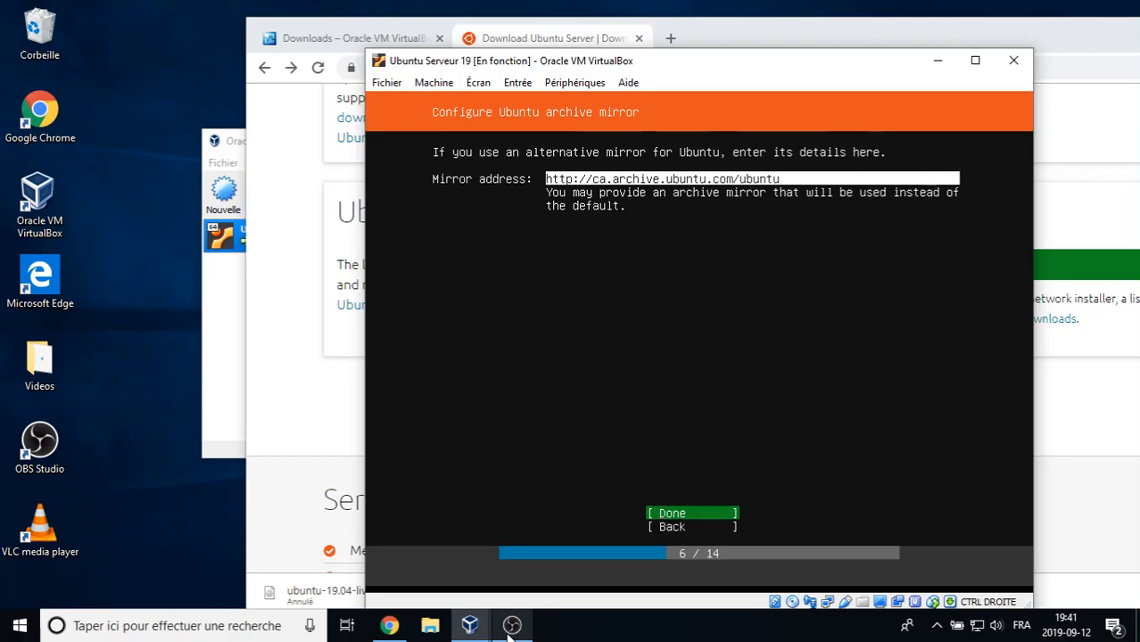
key("Return")
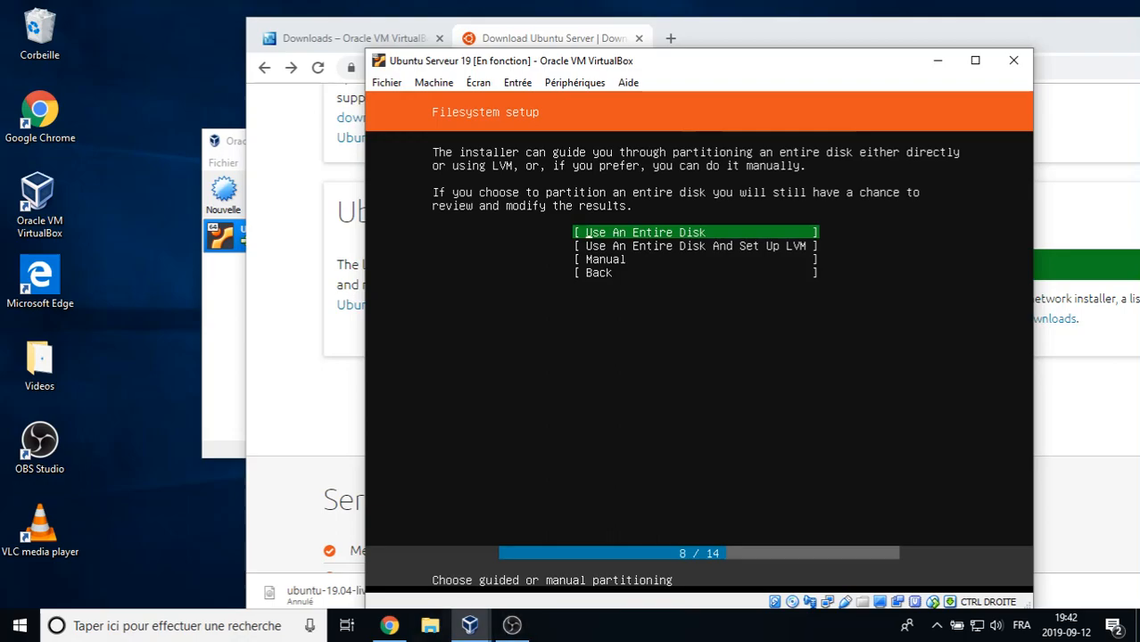
- Examine the virtual machine's disk files on the host in C:\Utilisateurs\tournage\VirtualBox VMs\Ubuntu Serveur 19, and return to the virtual machine's installer
left_click(430, 624)
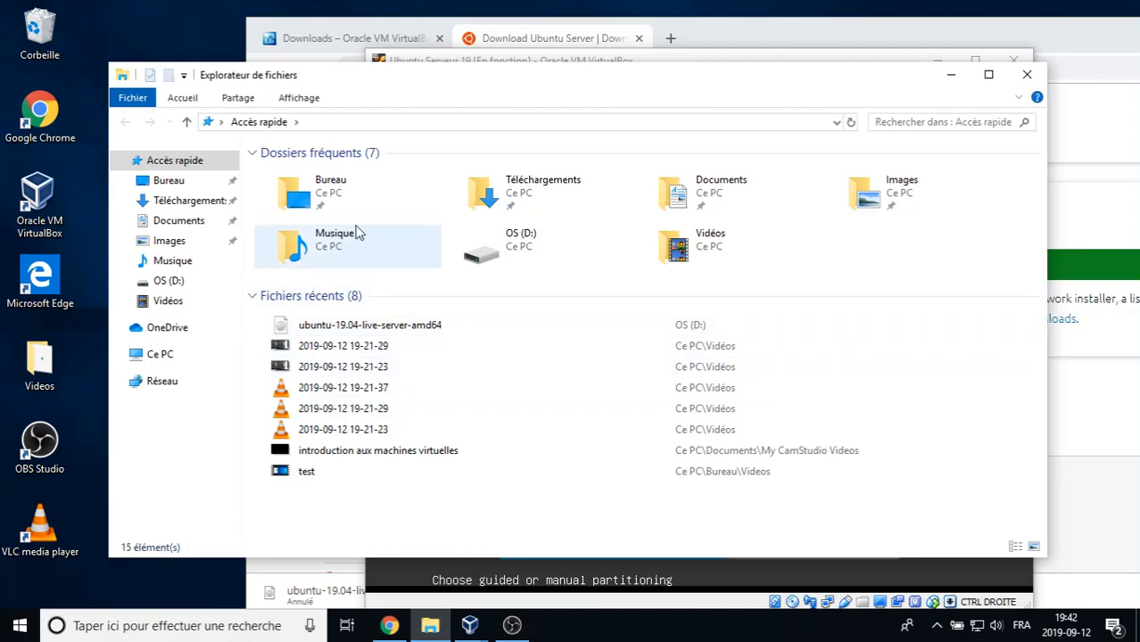
left_click(159, 223)
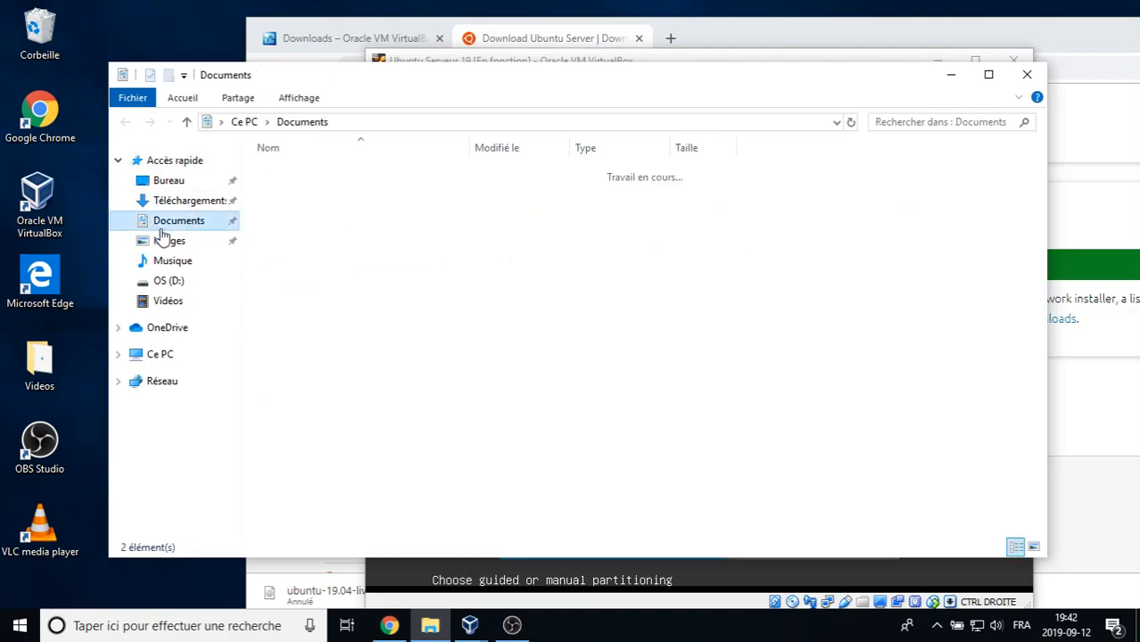
left_click(241, 122)
double_click(339, 348)
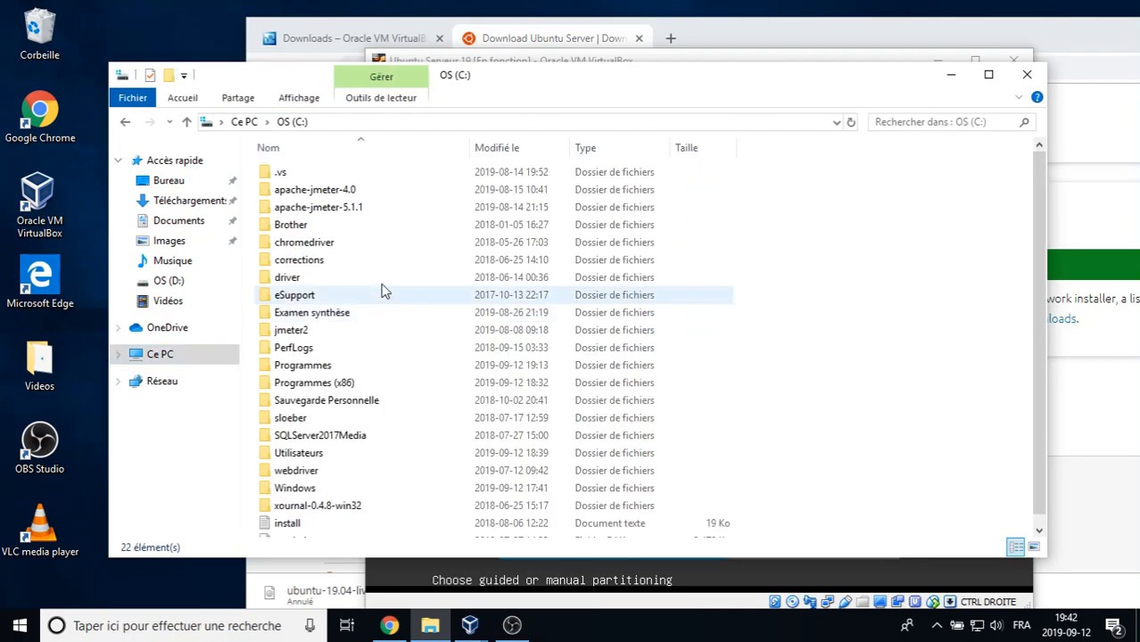
double_click(308, 455)
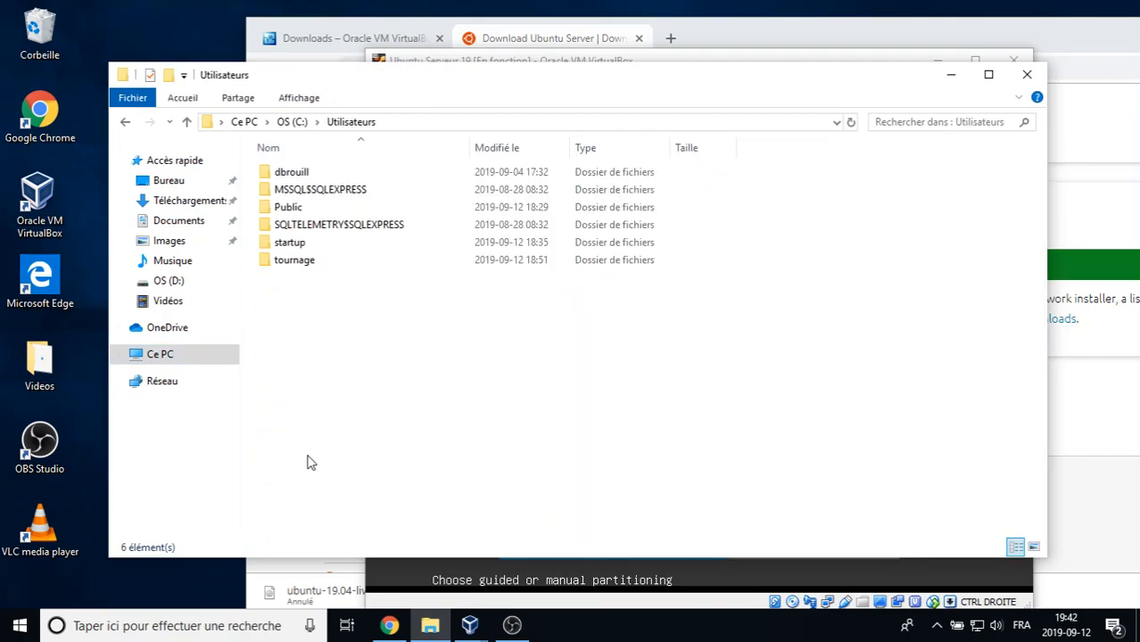
double_click(297, 259)
left_click(316, 177)
double_click(341, 417)
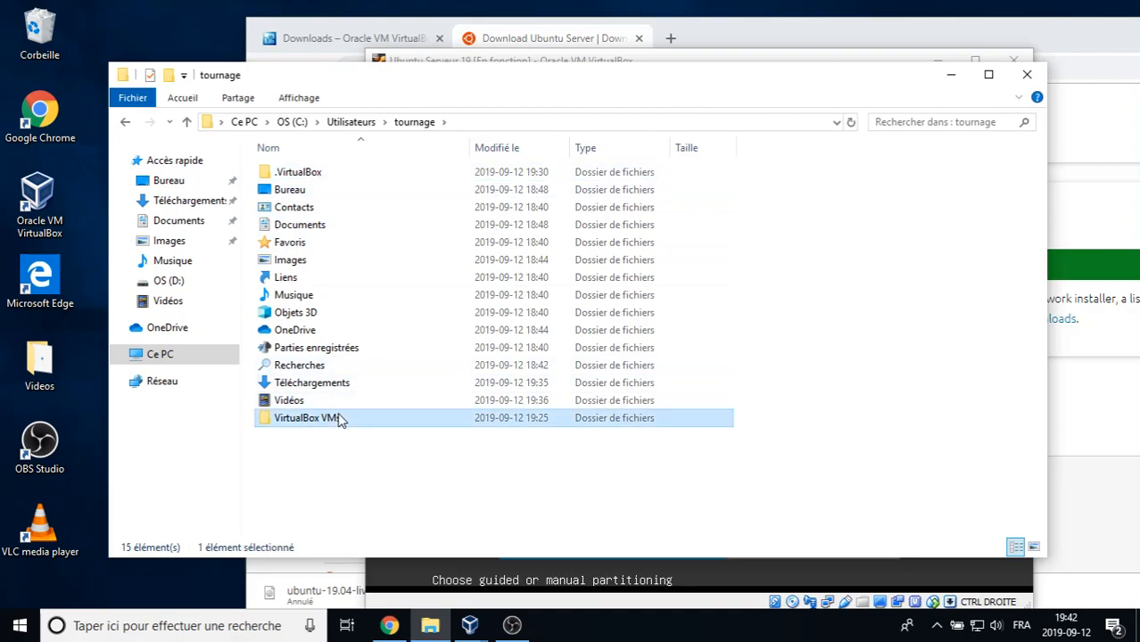
left_click(330, 175)
double_click(330, 175)
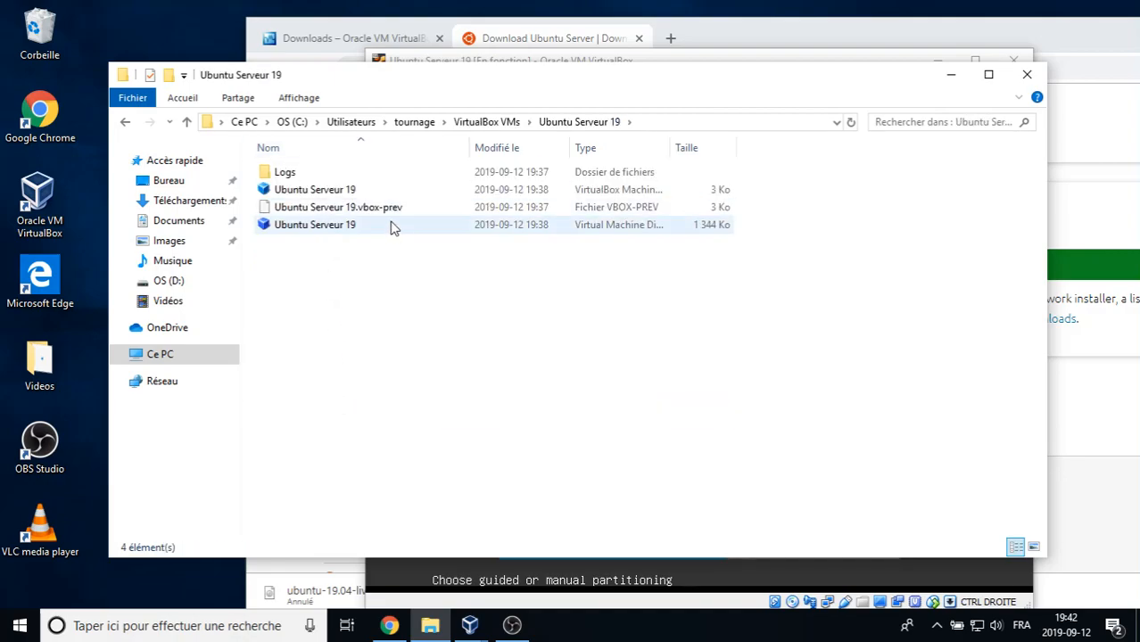
left_click_drag(451, 77, 463, 147)
left_click(515, 71)
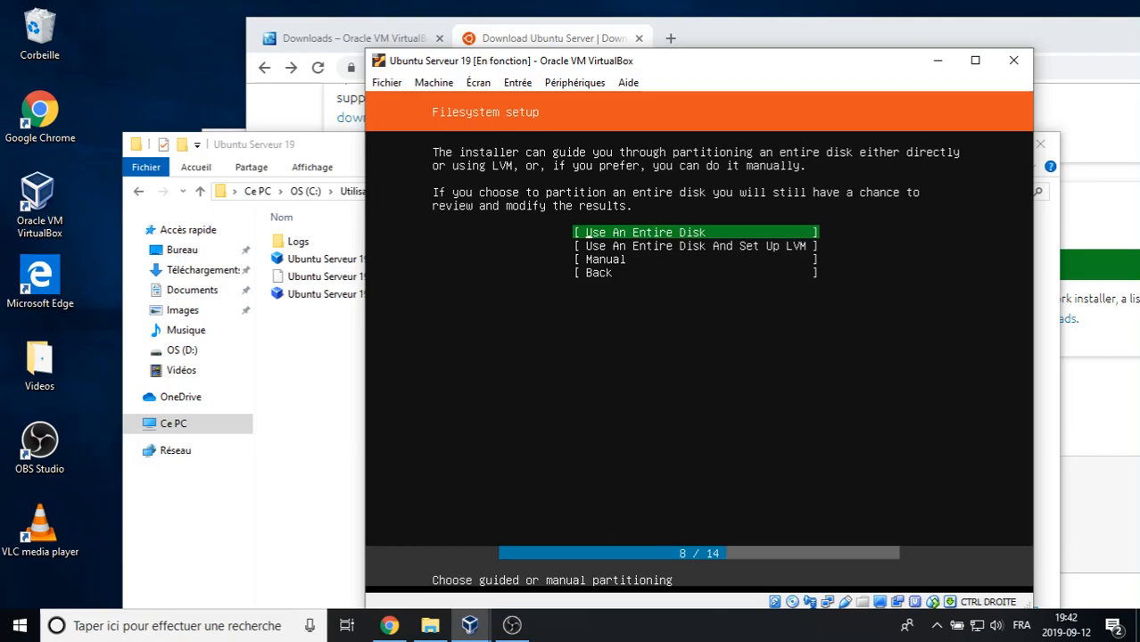
- Partition the entire 10.000G VBOX_HARDDISK with the guided layout and confirm the destructive action to begin installing
key("Return")
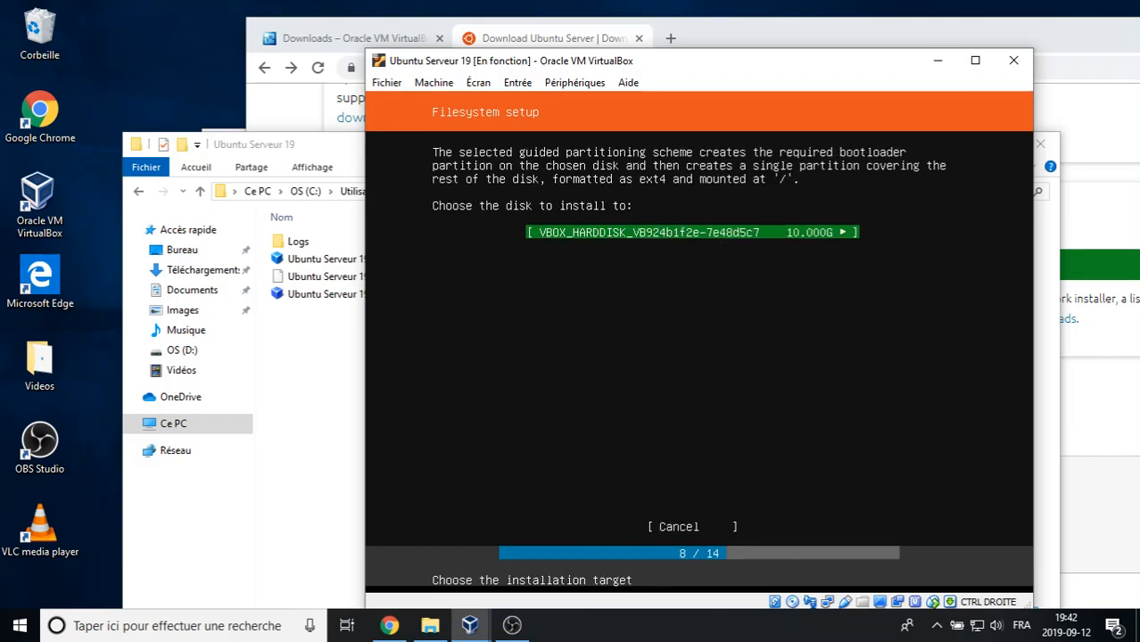
left_click_drag(554, 67, 567, 50)
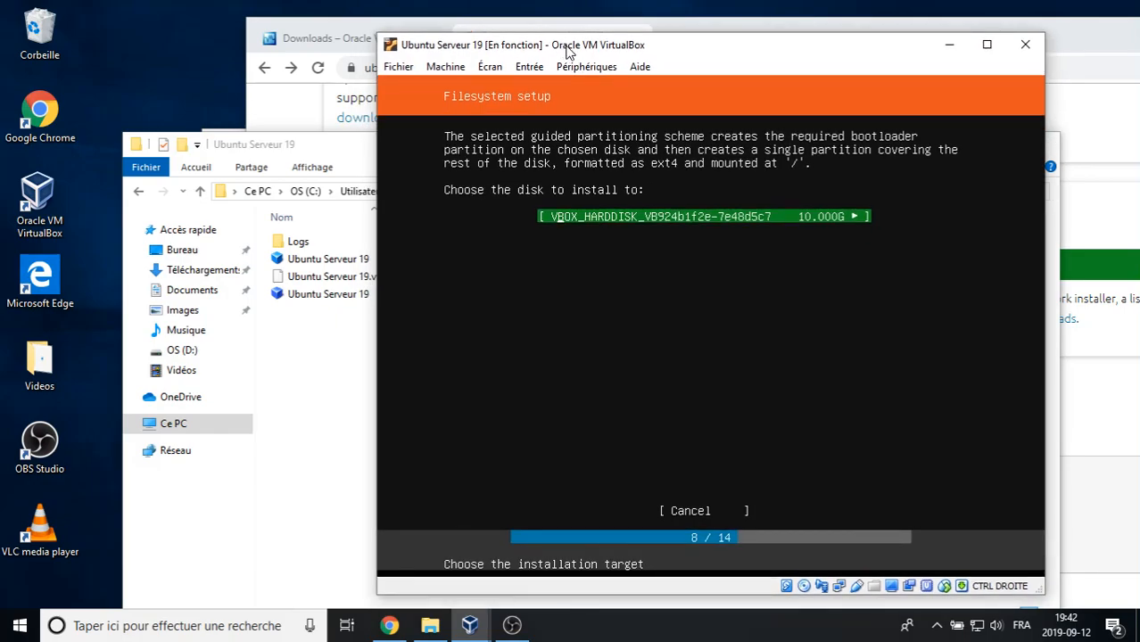
key("Return")
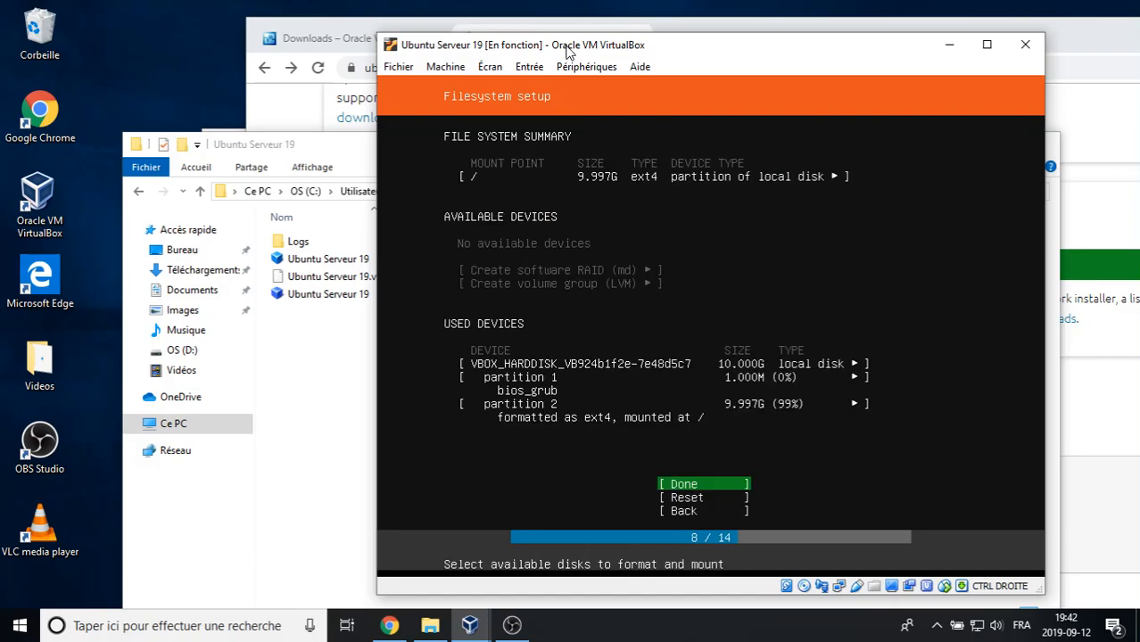
key("Return")
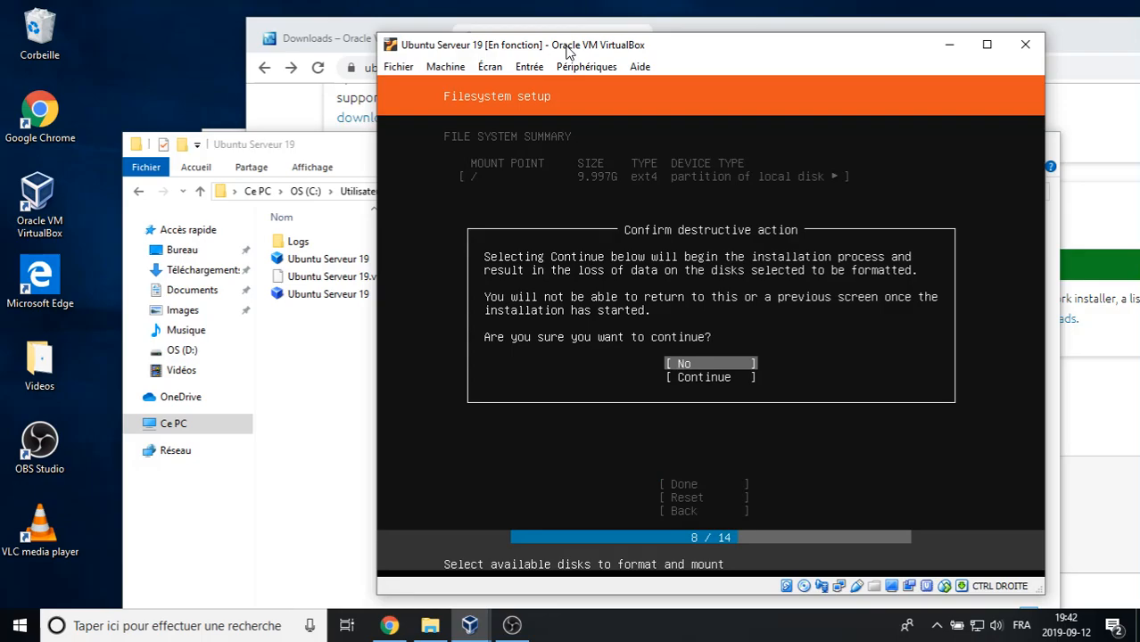
key("Down")
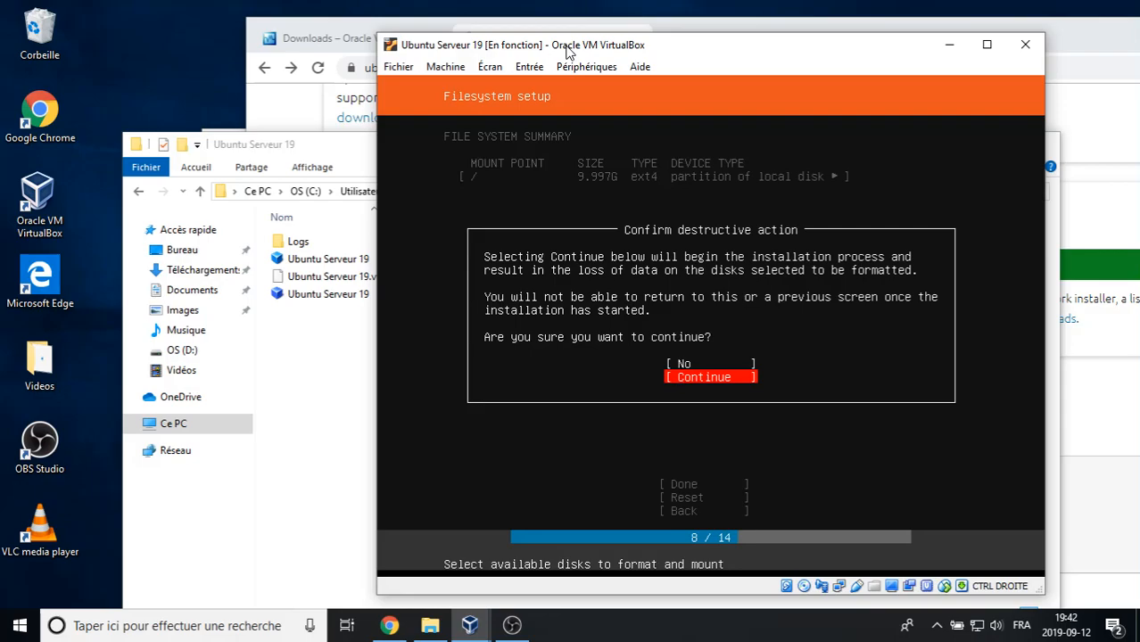
key("Return")
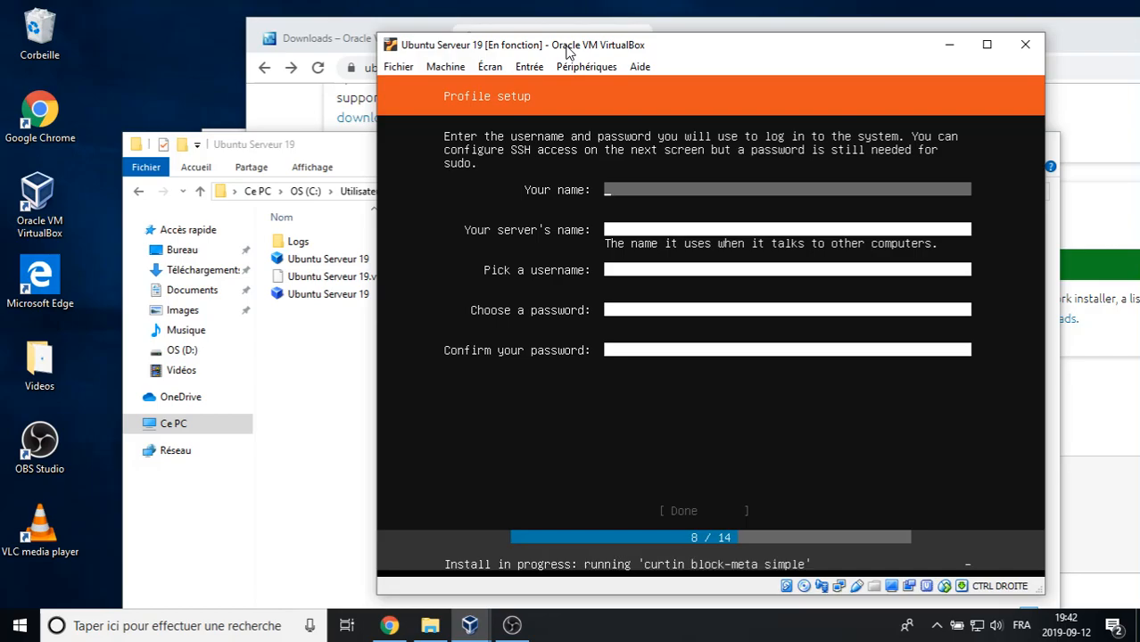
- Fill in the profile with the account holder's name, the server's name and the login username
type("david")
key("Tab")
type("davi")
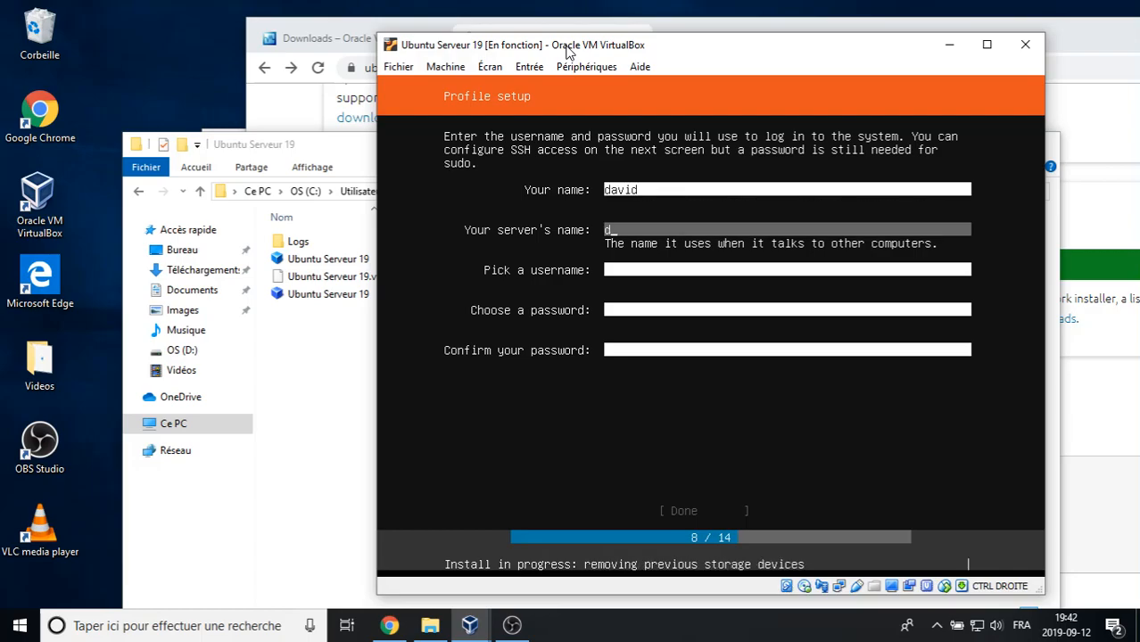
type("d-pc")
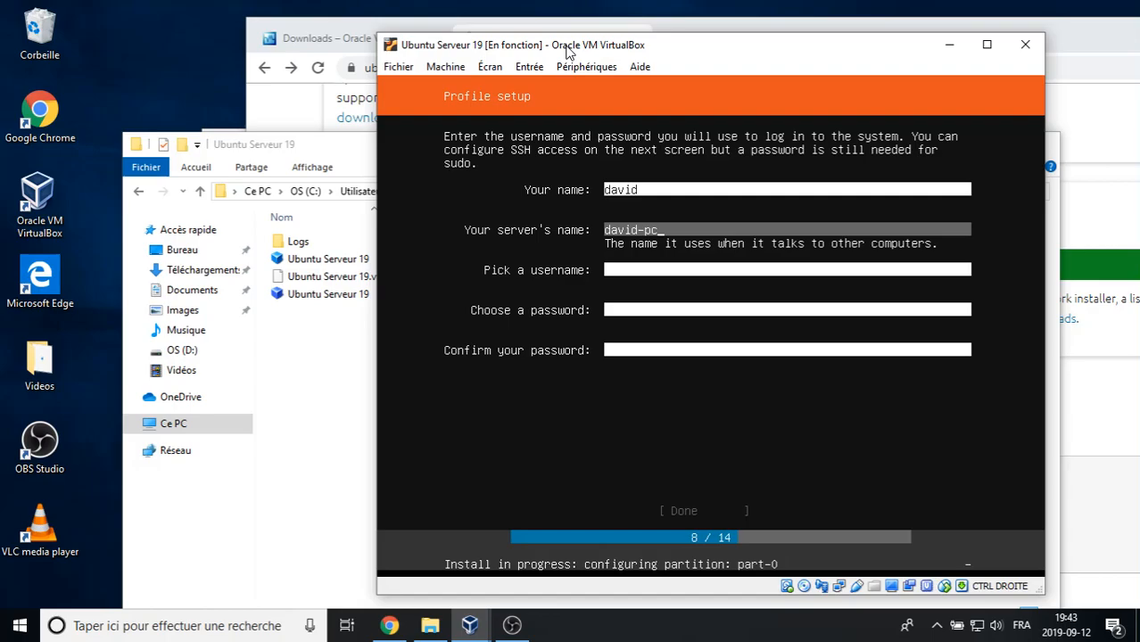
key("Tab")
type("david")
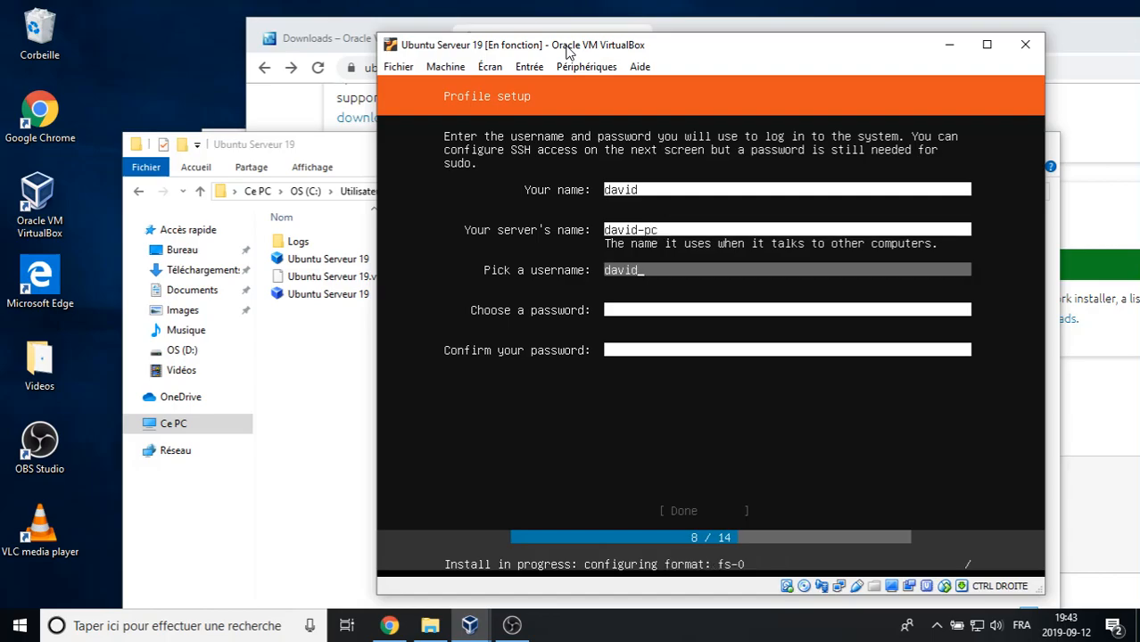
- Enter the account password, repeat it in the confirmation field, and submit the profile
key("Tab")
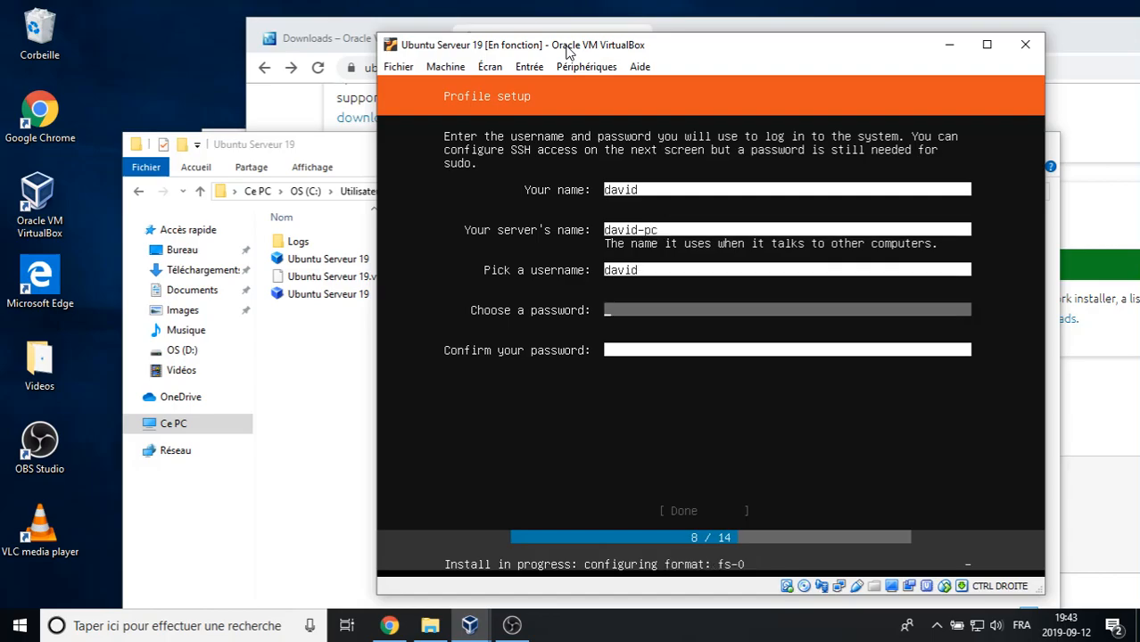
type("******")
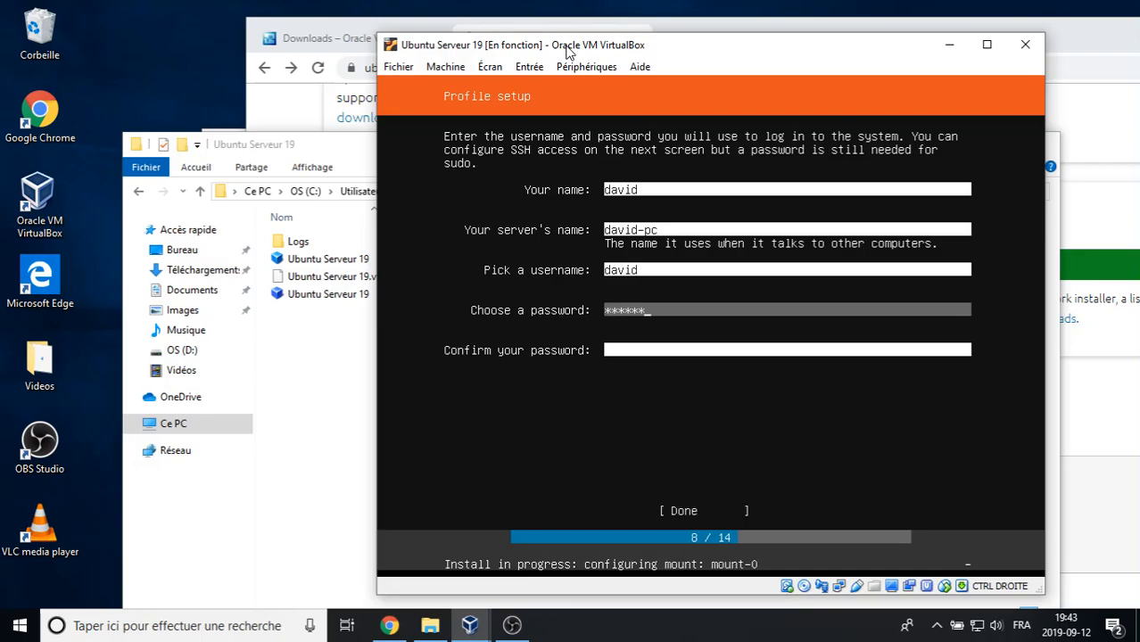
key("Tab")
type("******")
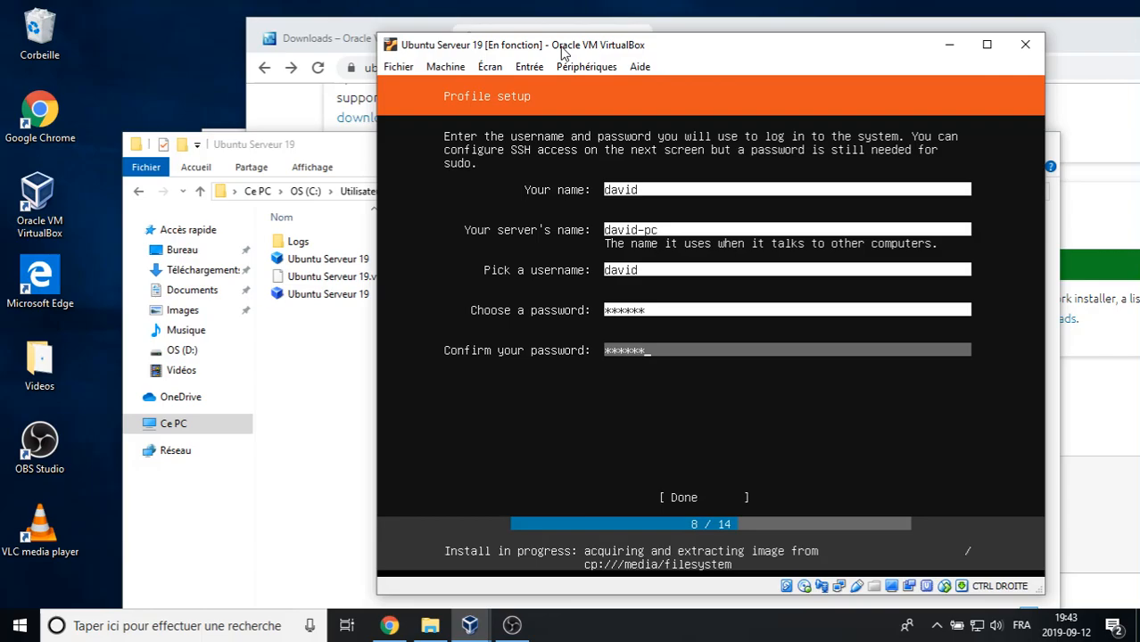
key("Tab")
key("Return")
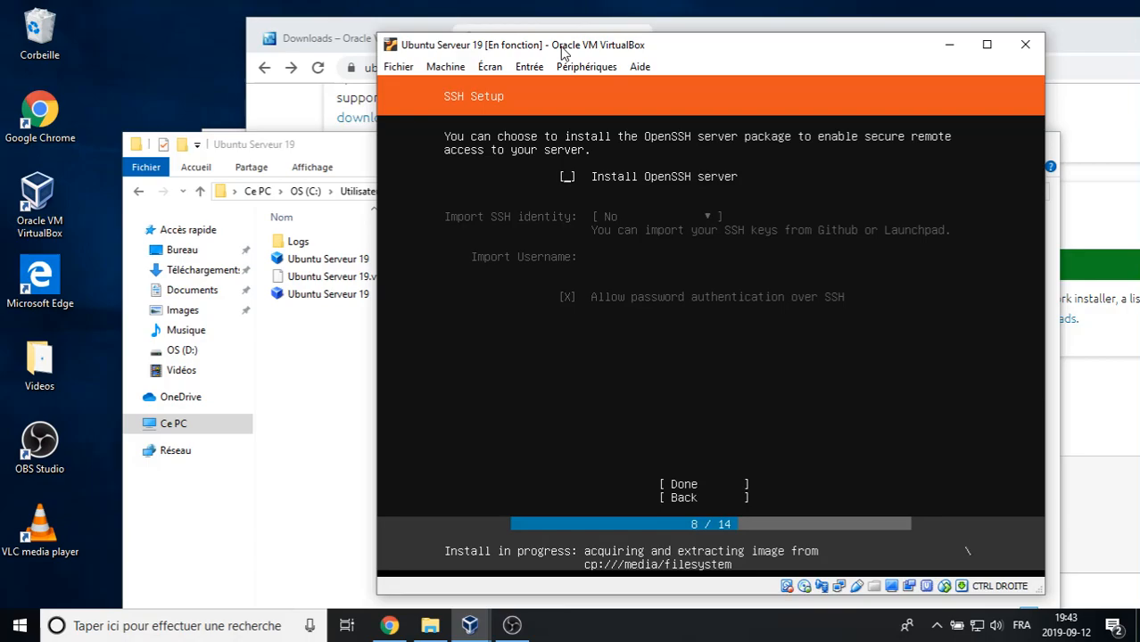
- Continue without installing the OpenSSH server and without selecting any featured server snaps
key("Tab")
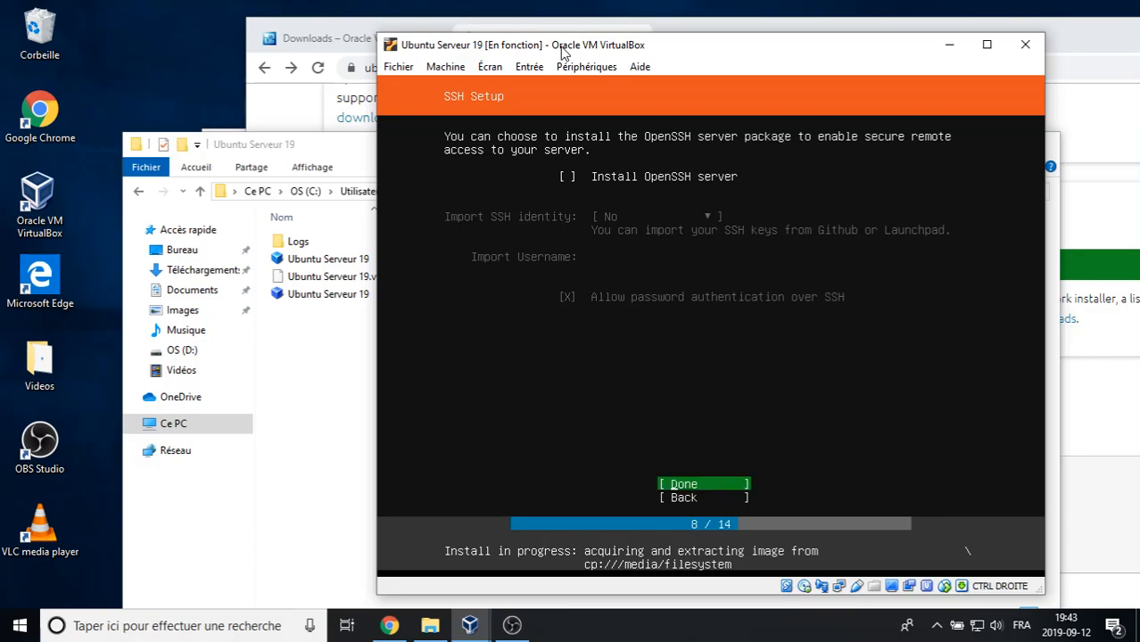
key("Return")
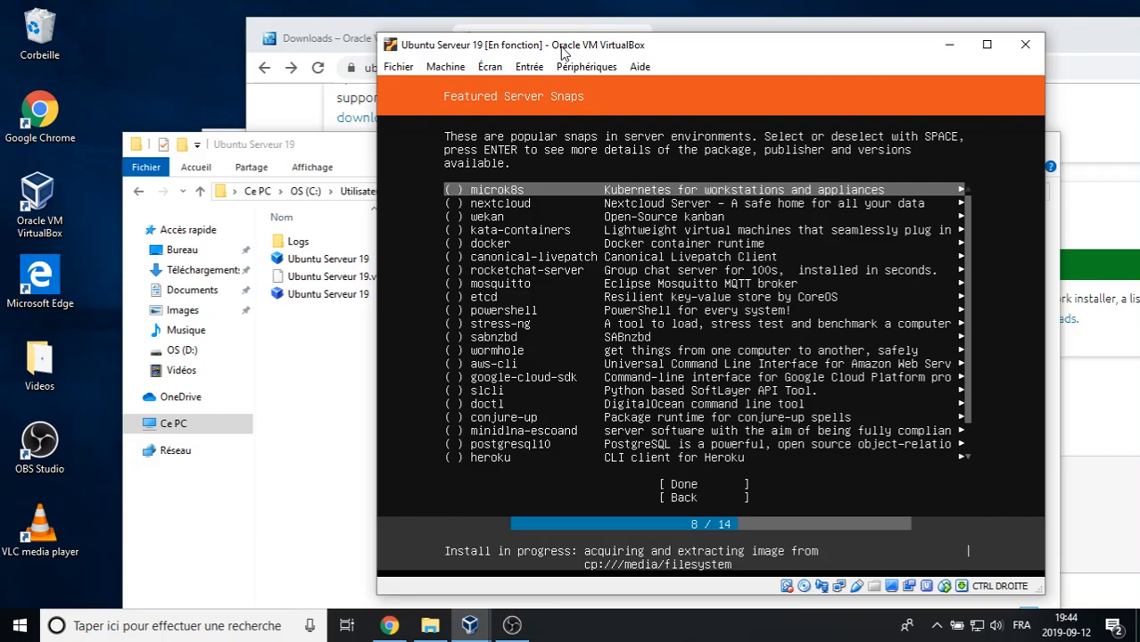
key("Tab")
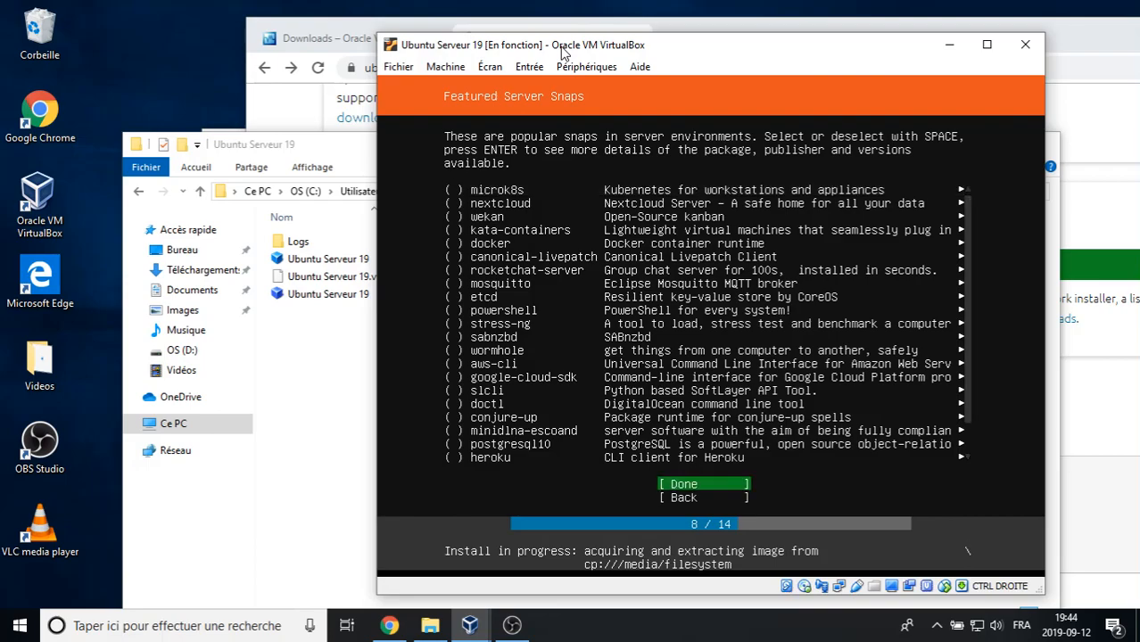
key("Return")
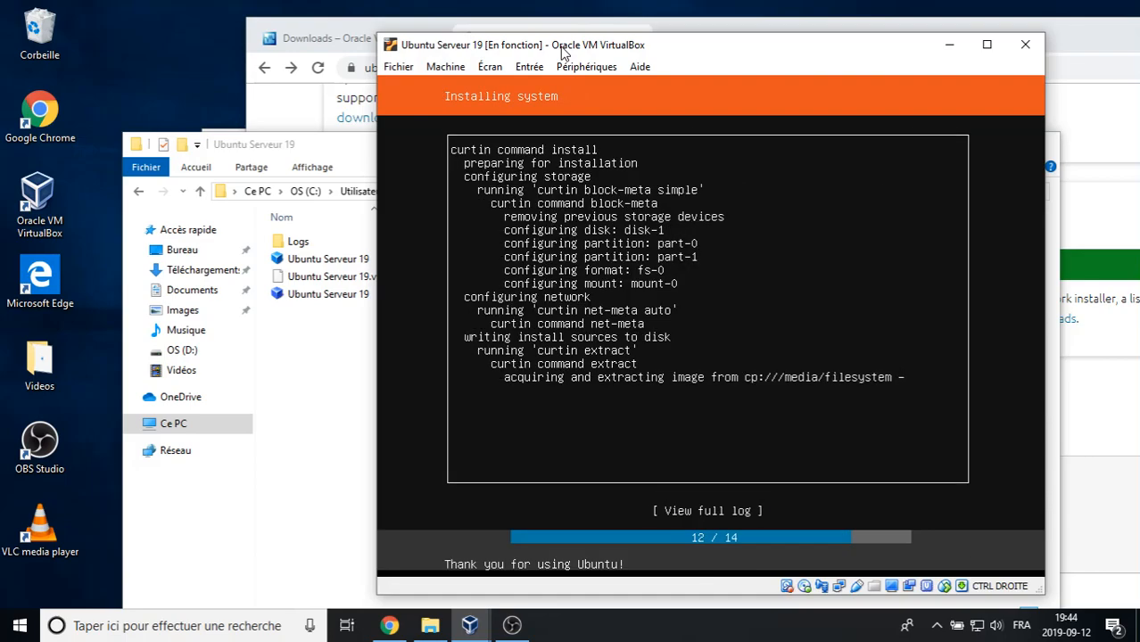